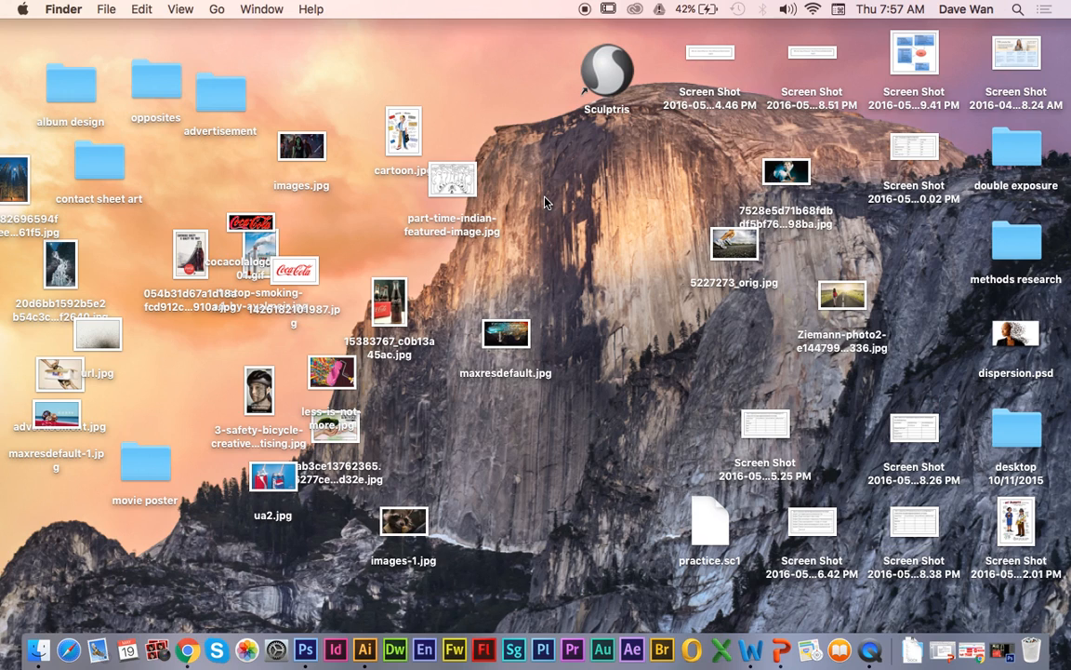
Step: Switch to Chrome and filter the Coca-Cola logo image results to large sizes only
click(187, 648)
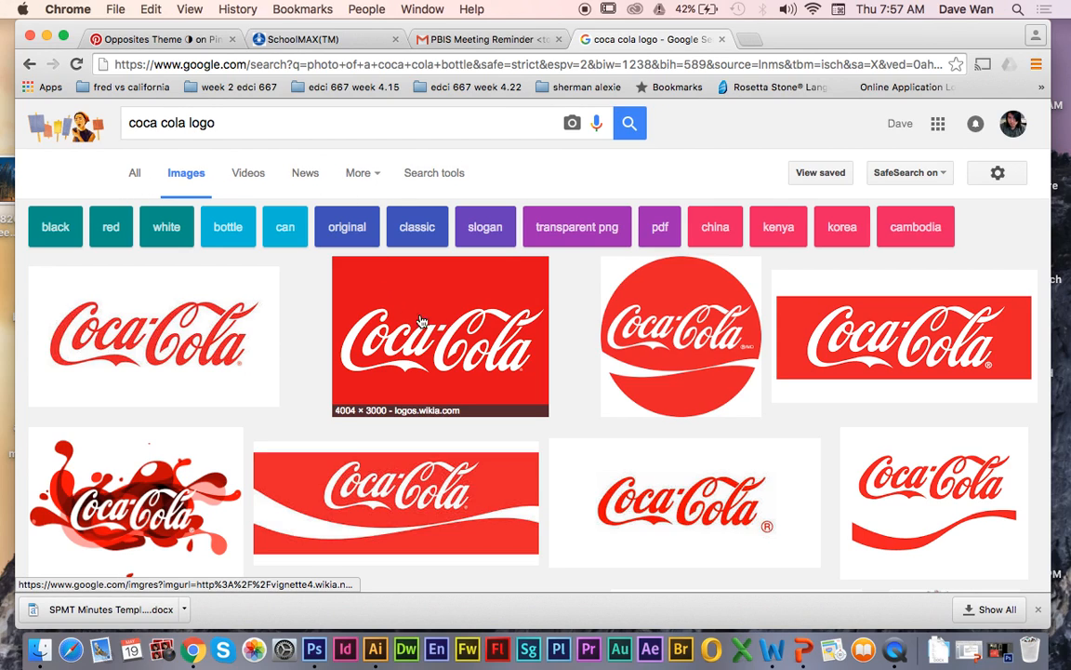
click(413, 176)
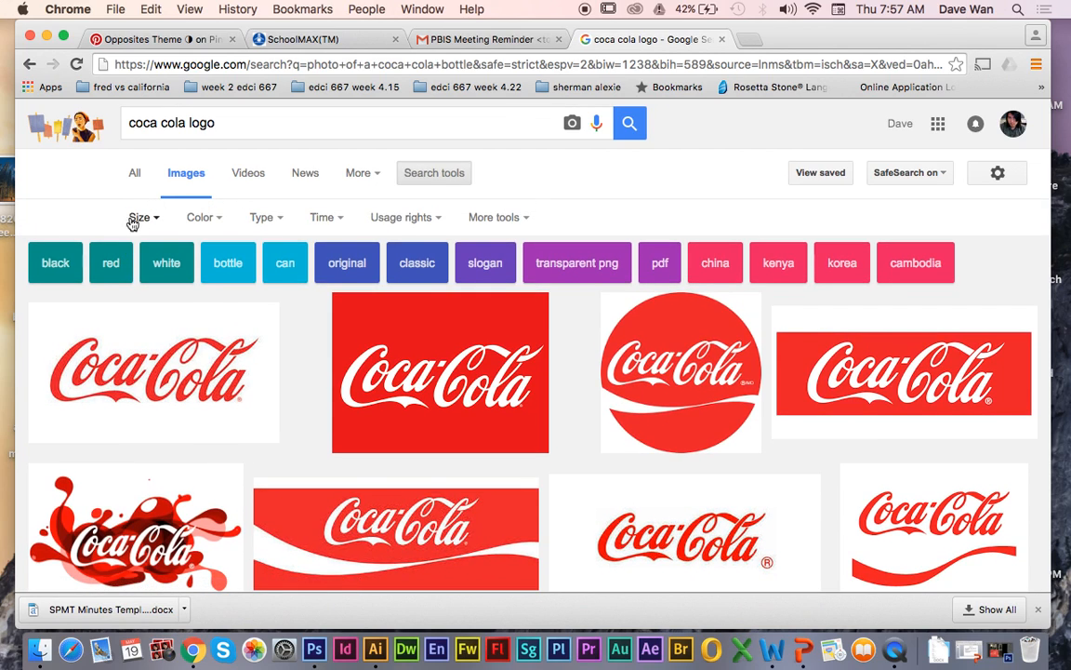
click(137, 219)
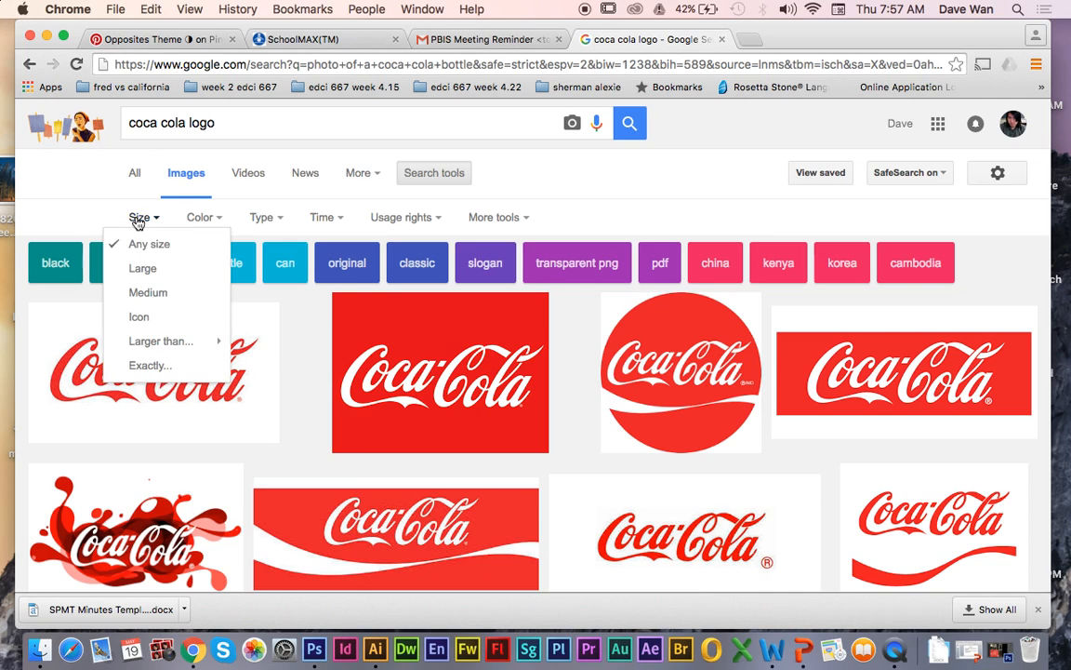
click(144, 268)
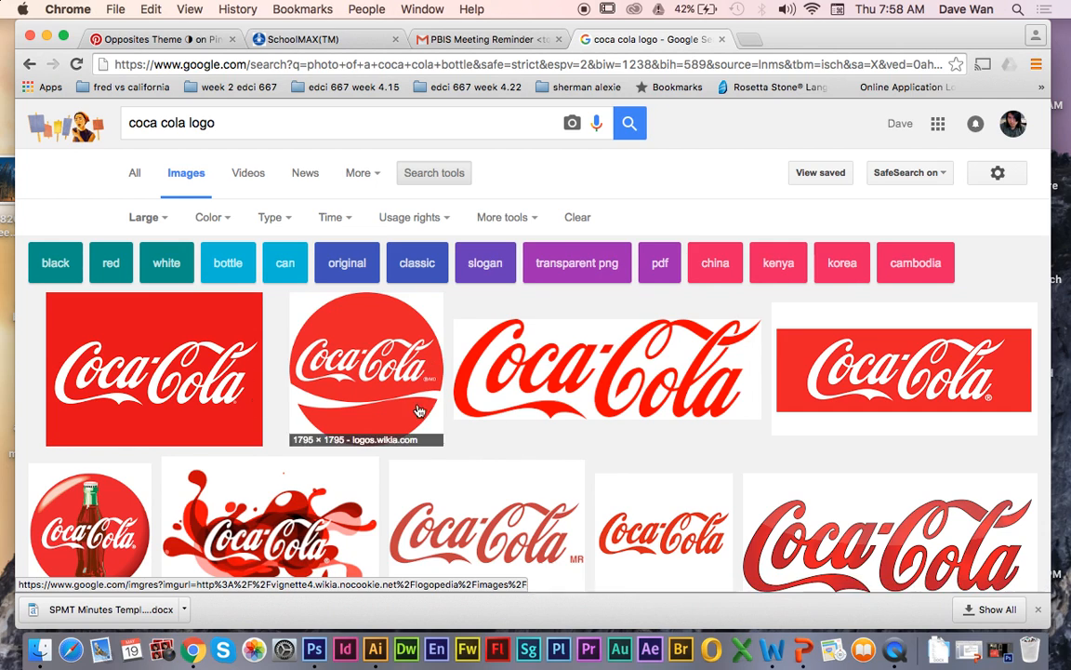
Step: Preview the large logo results and save the red splash Coca-Cola logo from Logopedia to the desktop
click(538, 379)
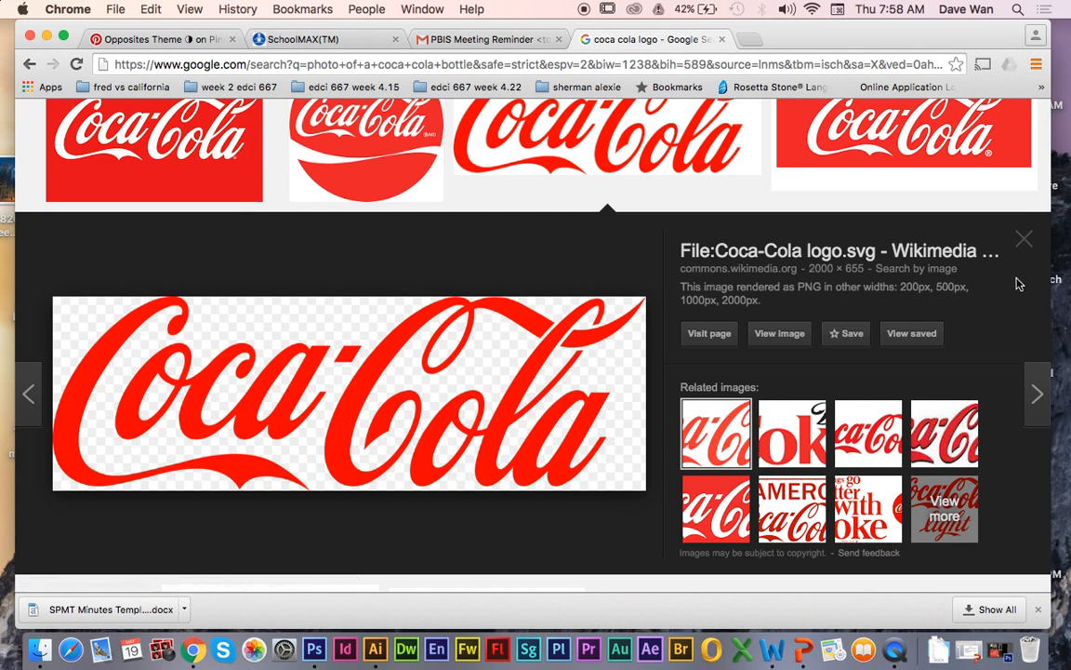
click(1023, 239)
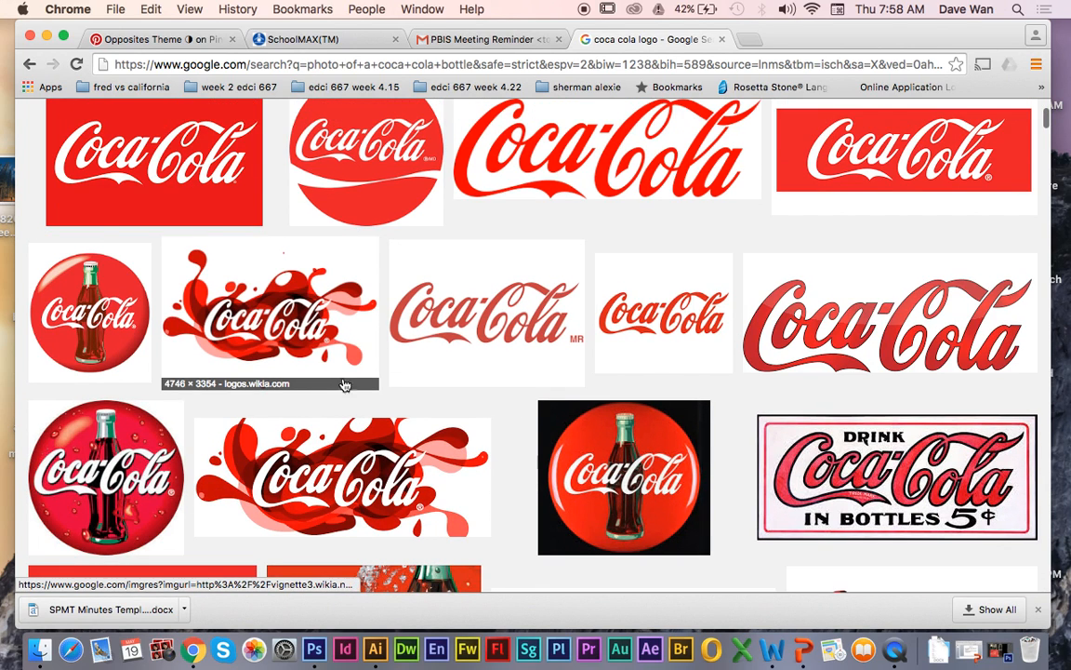
click(272, 336)
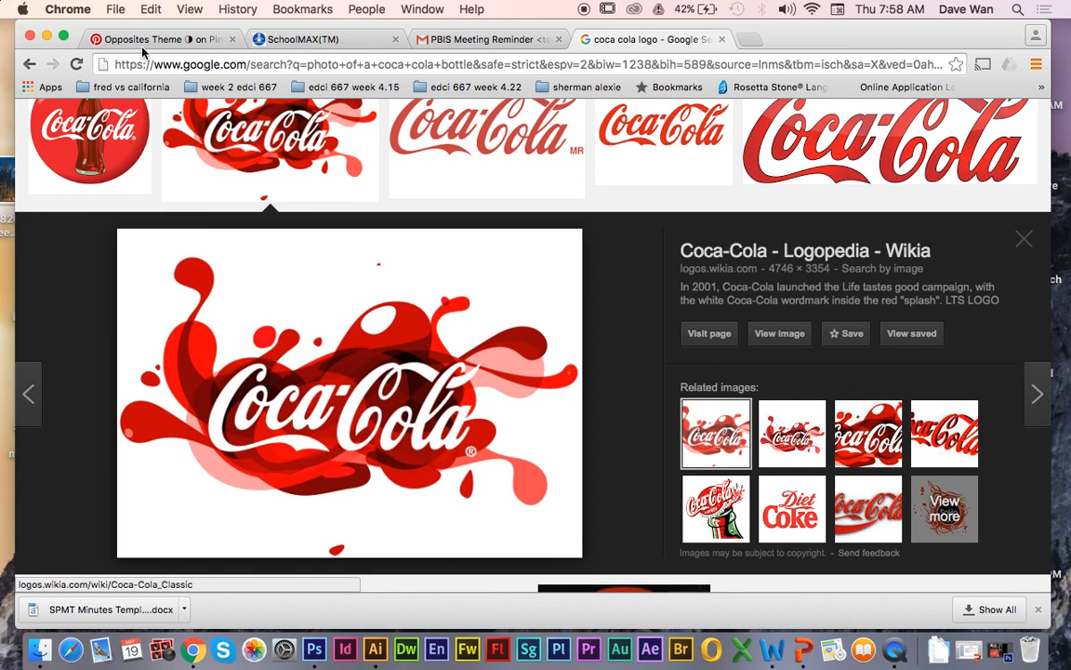
drag(159, 25, 688, 53)
drag(713, 376, 413, 238)
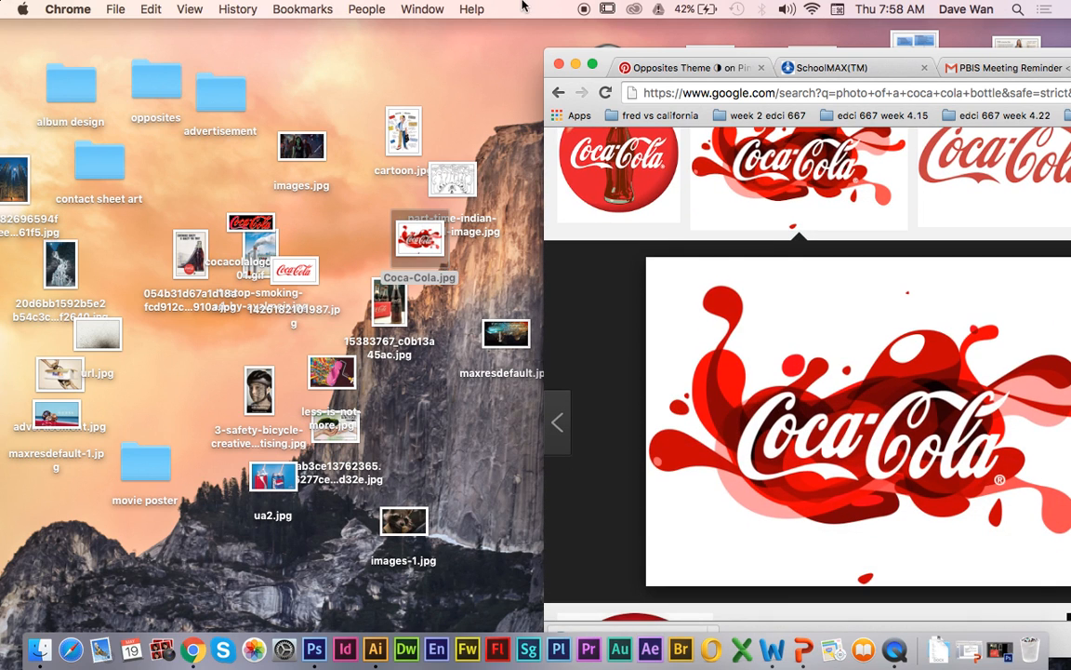
Step: Close the enlarged splash logo preview and minimize the browser window
drag(609, 56, 157, 35)
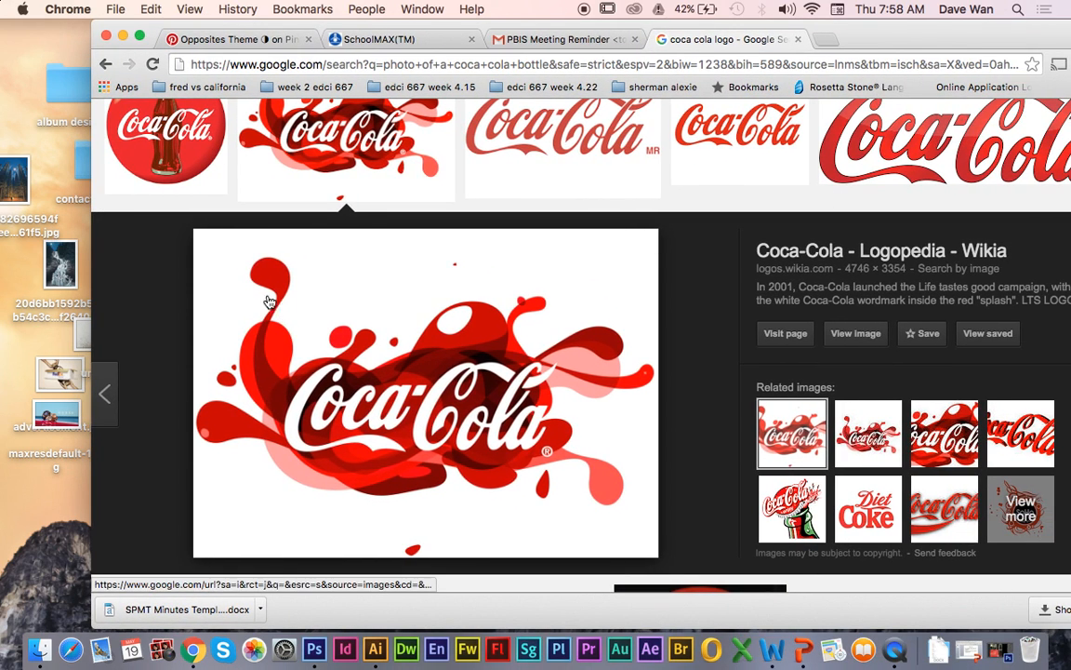
drag(476, 28, 392, 27)
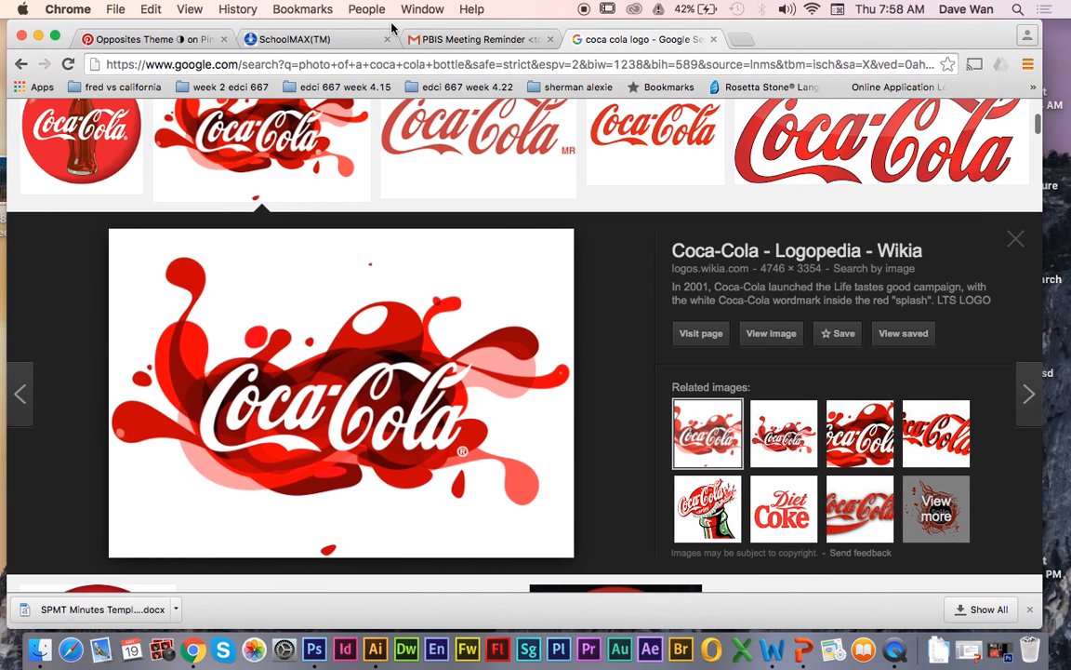
click(1016, 240)
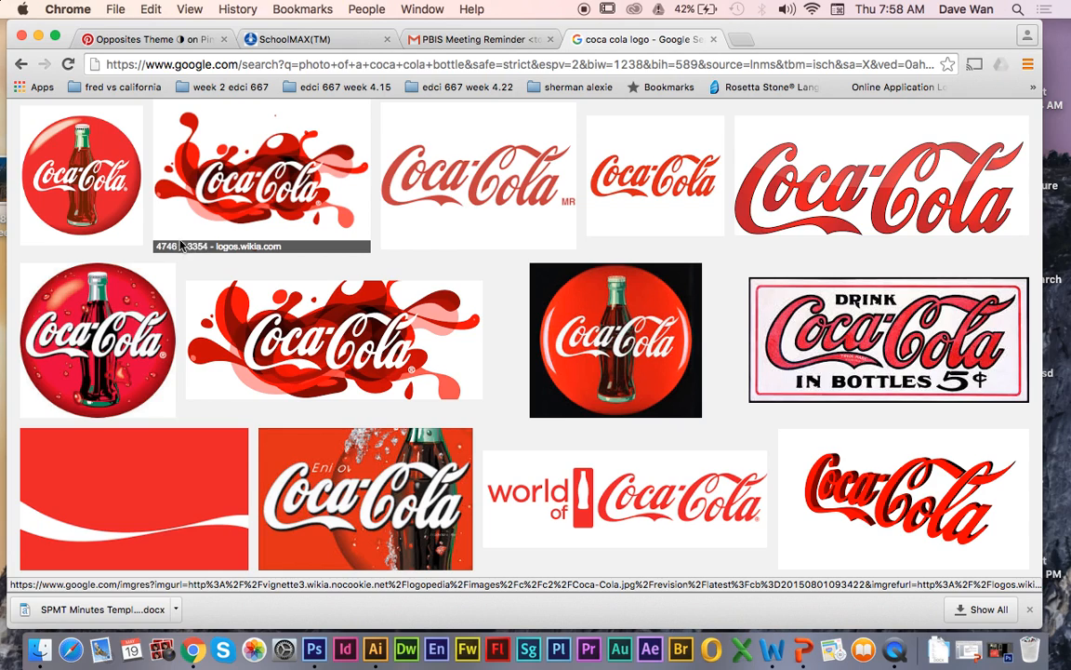
click(37, 35)
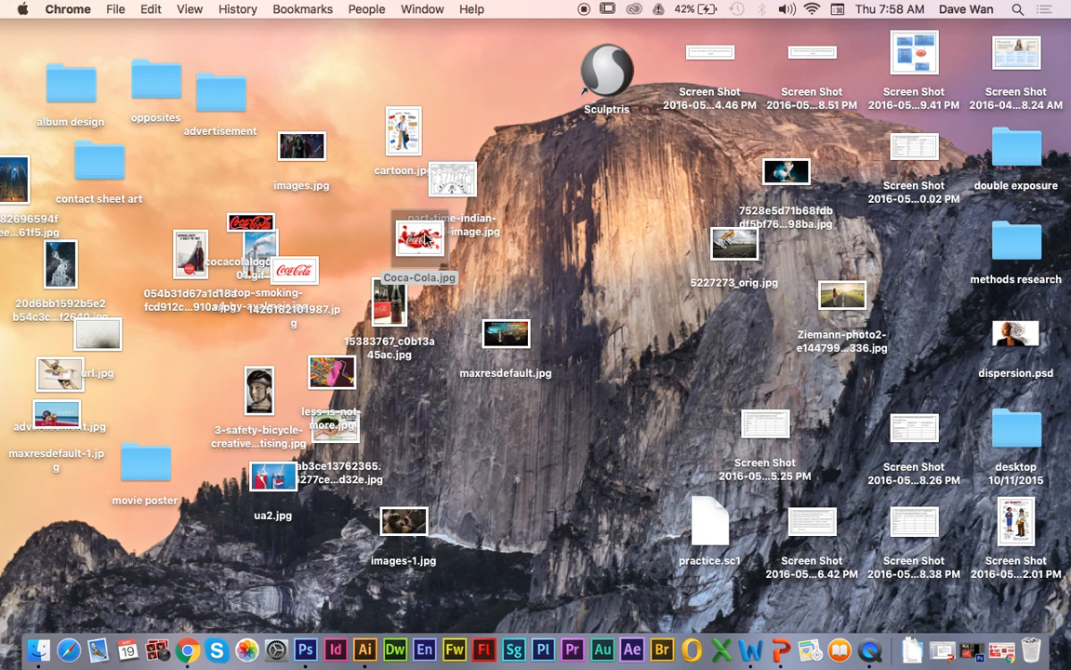
Step: Switch to Photoshop, place Coca-Cola.jpg from the desktop into the bottle photo and scale the logo down slightly
click(972, 650)
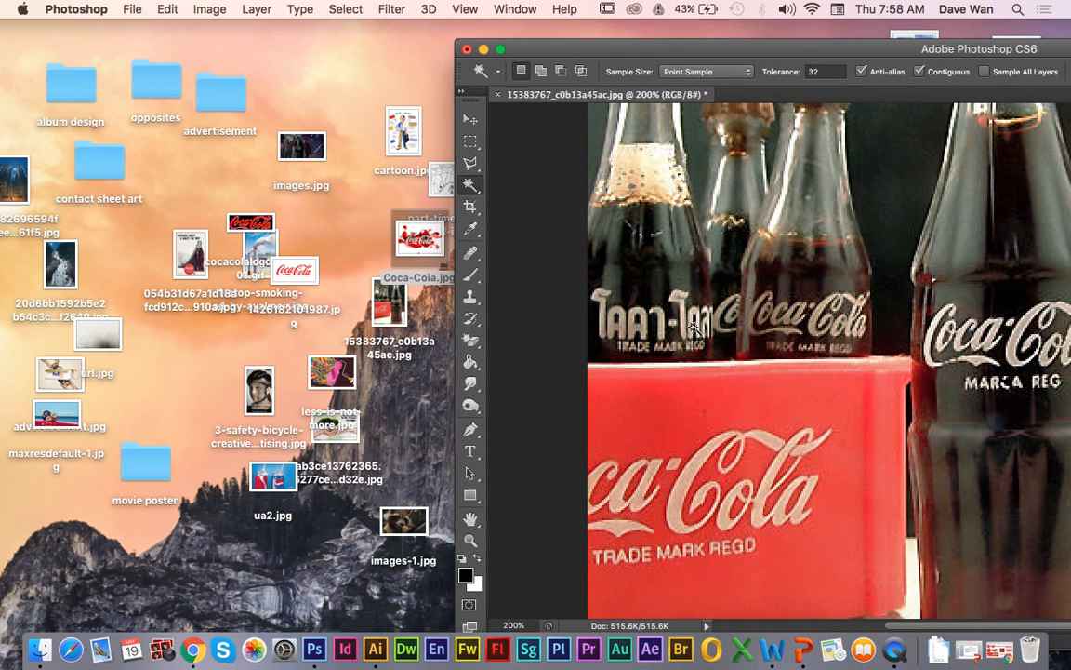
drag(418, 245, 767, 376)
double_click(632, 54)
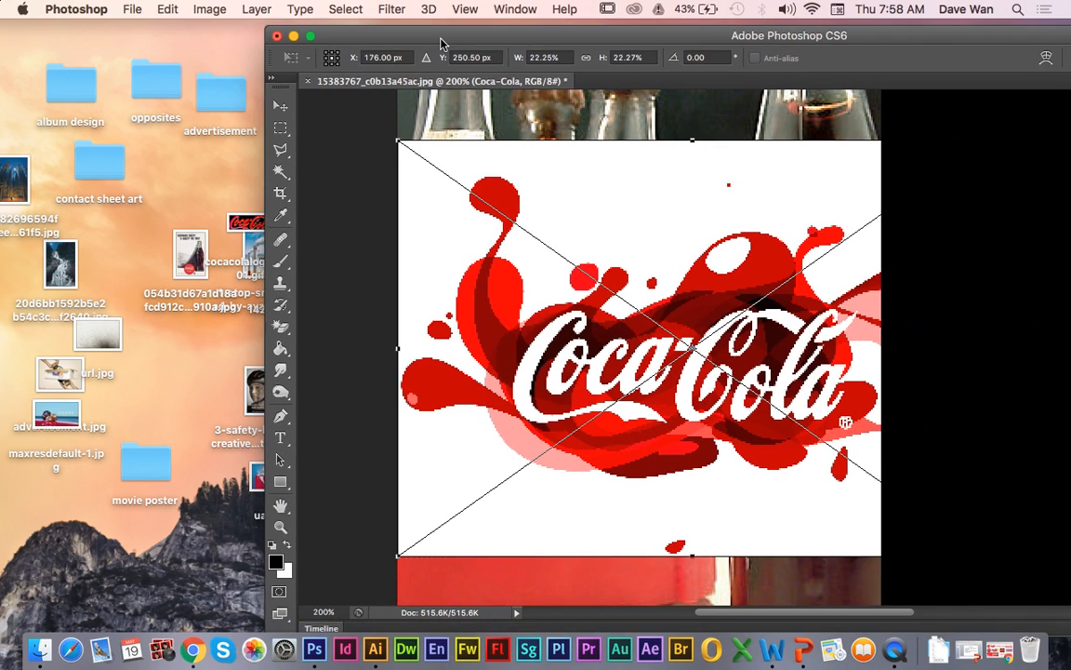
drag(269, 31, 171, 31)
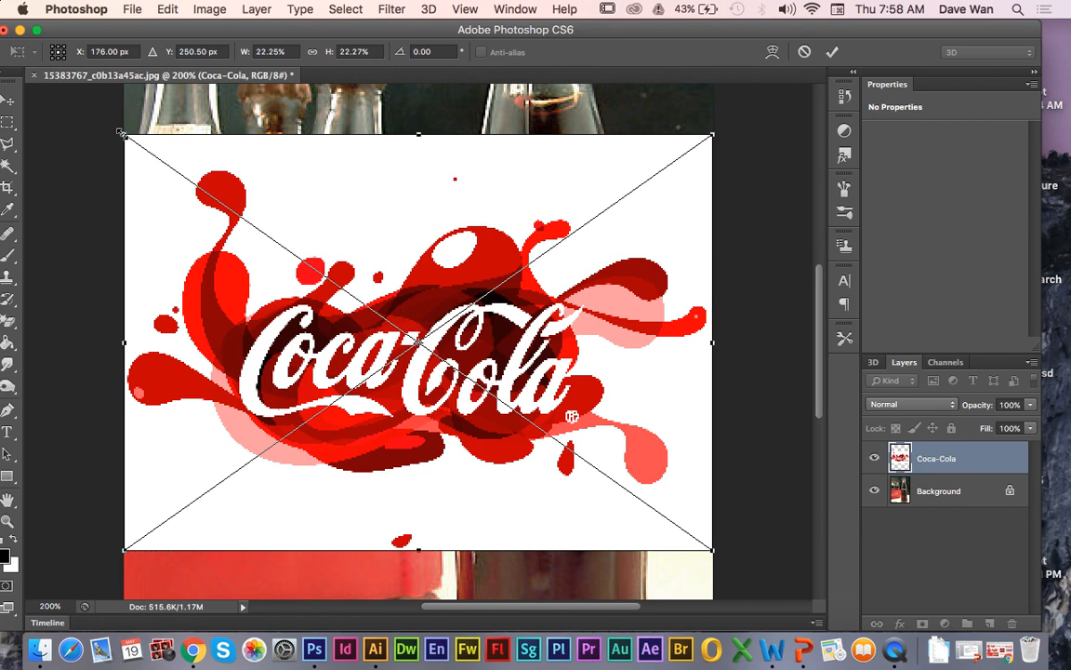
drag(121, 133, 186, 188)
key(Return)
Step: Select the white background around the splash logo with the Magic Wand and try to delete it
key(w)
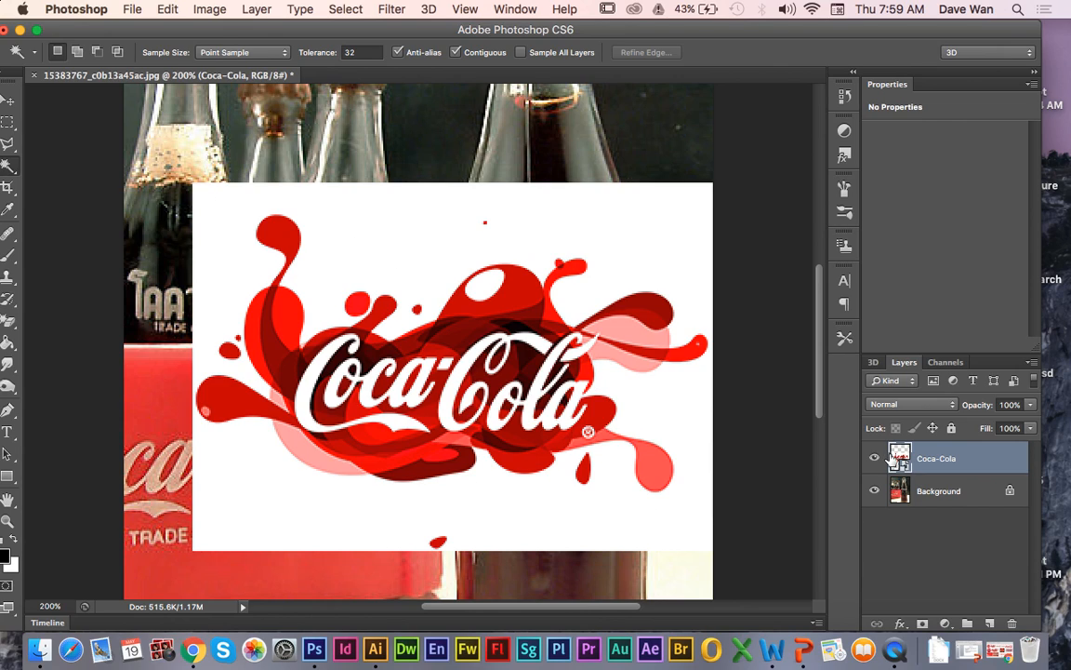
click(7, 174)
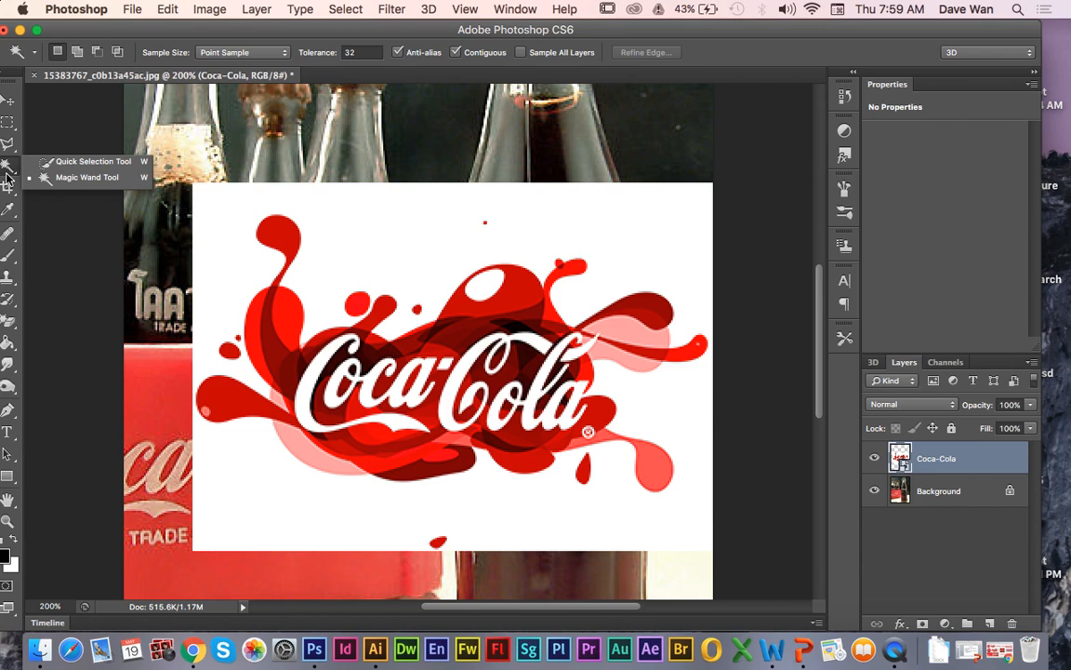
click(88, 162)
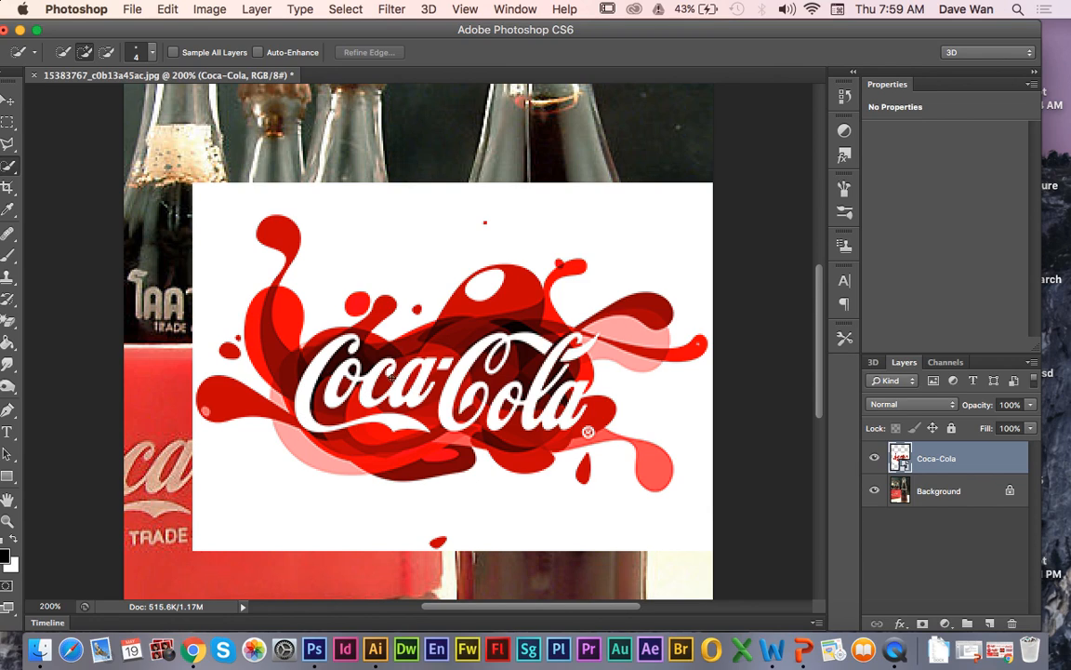
click(9, 170)
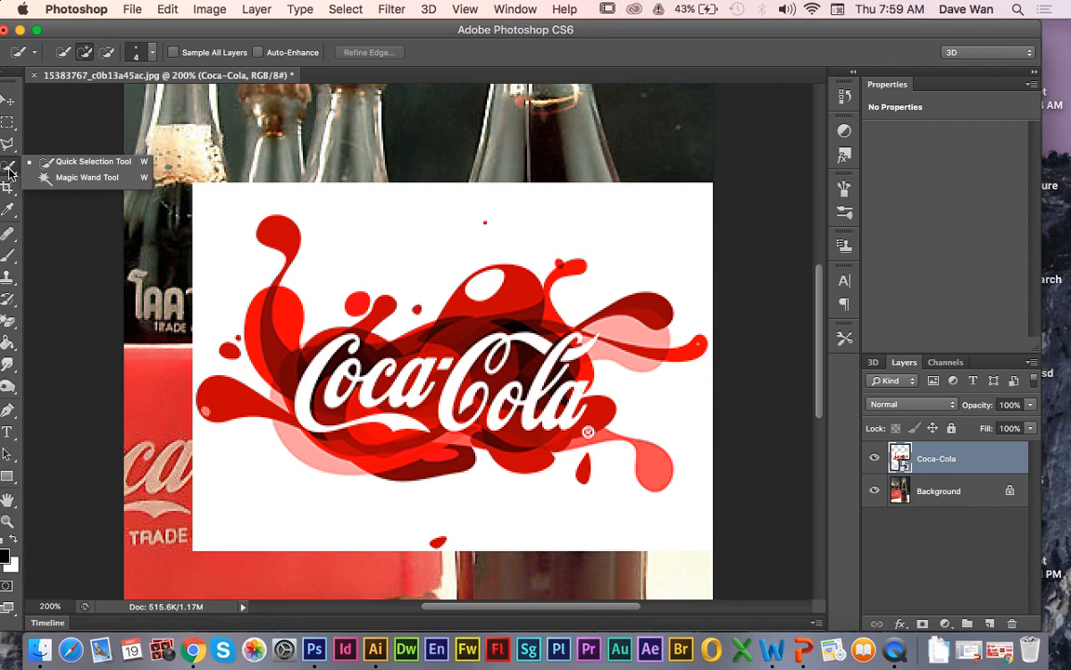
click(69, 179)
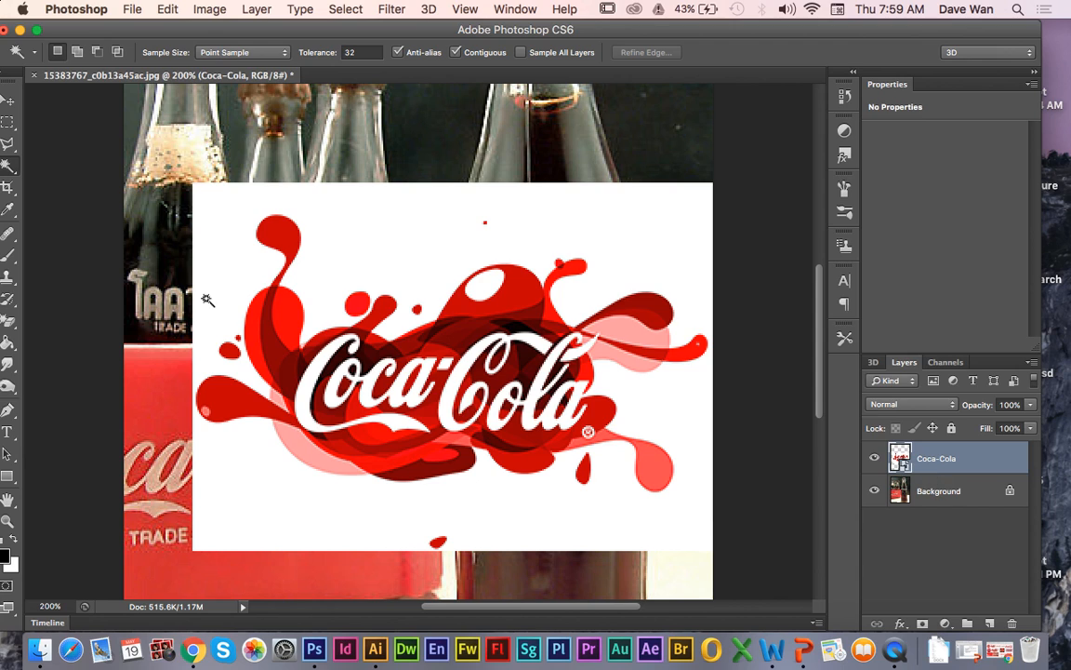
click(433, 291)
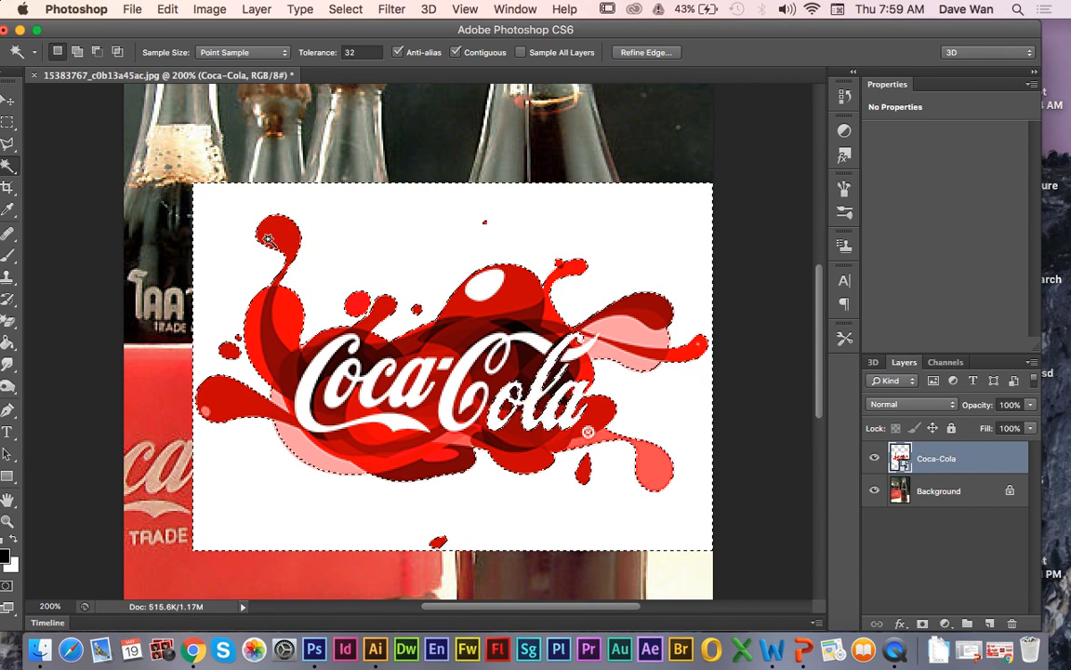
key(Delete)
key(Return)
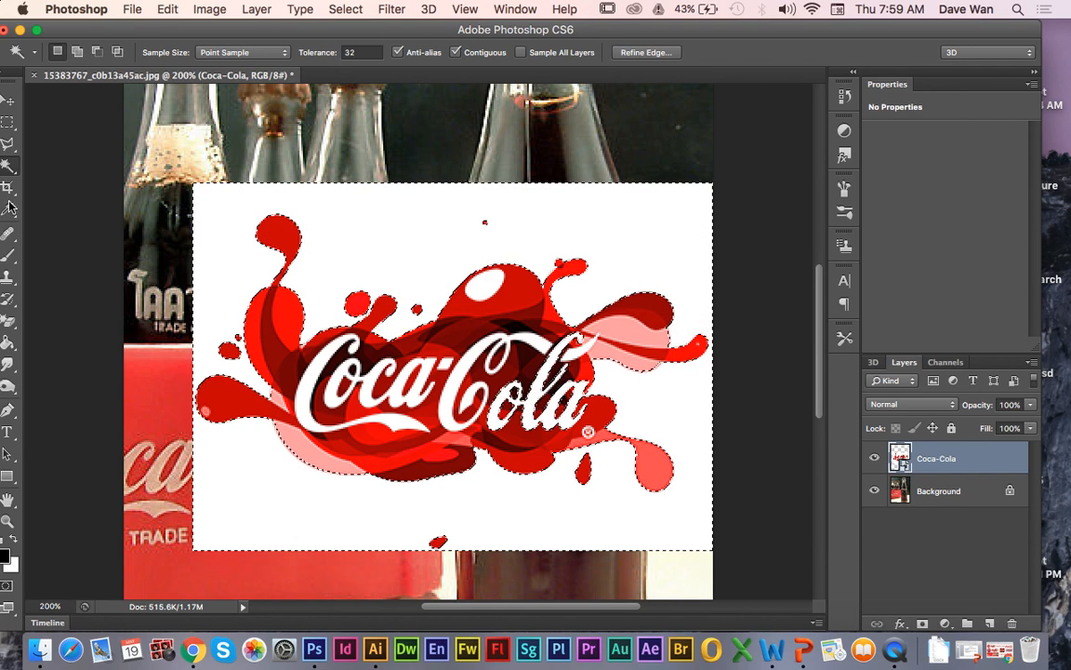
Step: Rasterize the Coca-Cola smart object layer so that its pixels can be edited
click(7, 254)
click(345, 261)
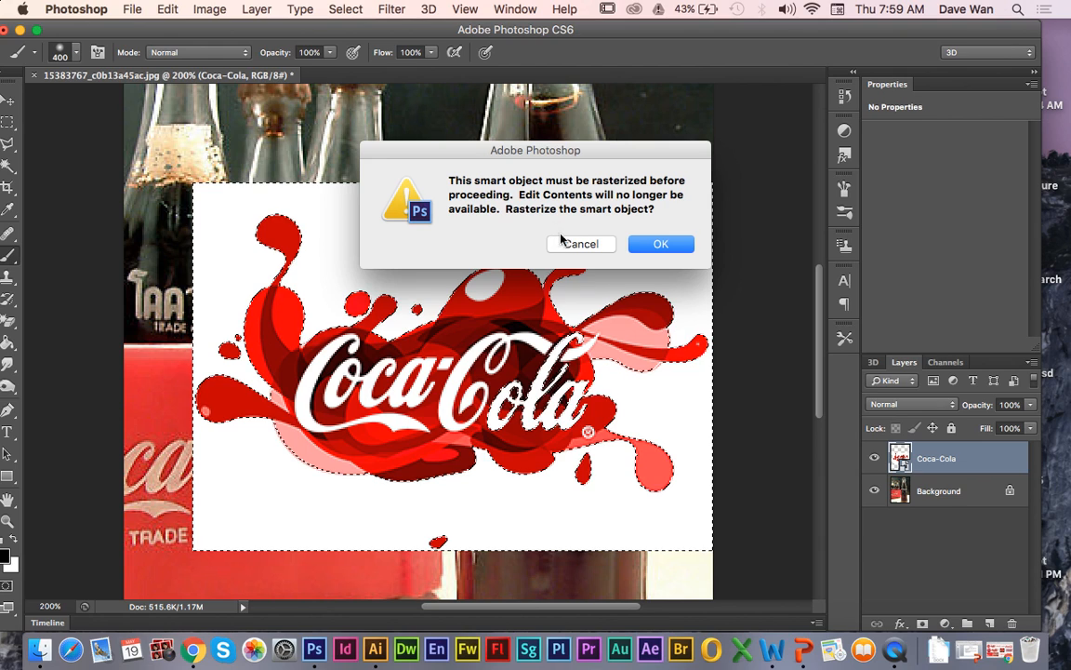
click(649, 249)
Step: Clear the selection, test the Magic Wand on the rasterized logo's white background and deselect it again
click(6, 165)
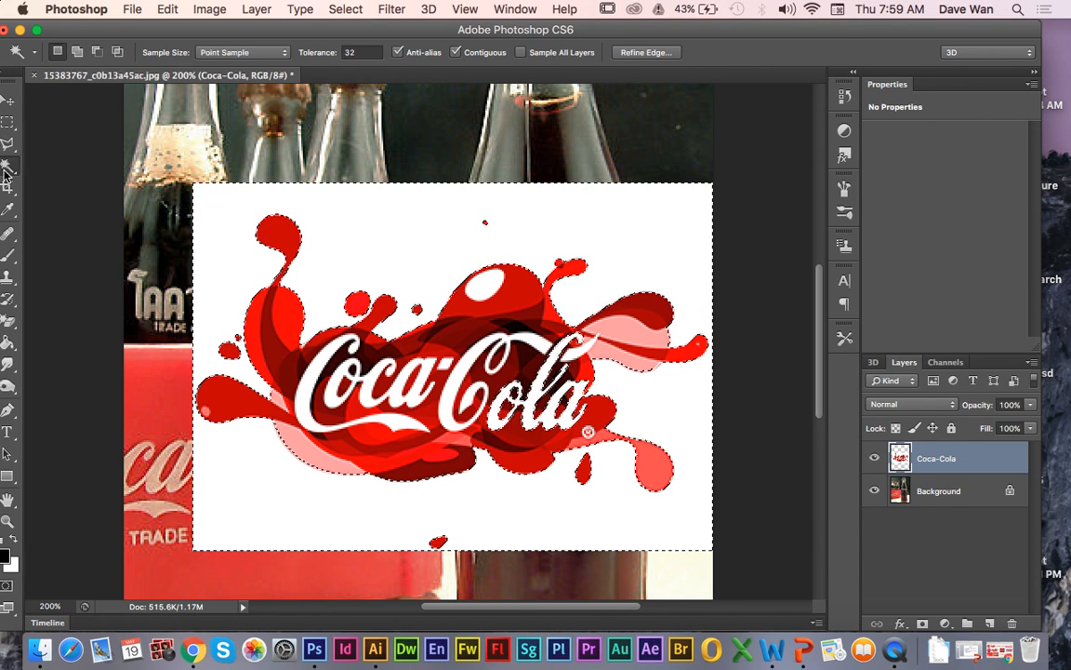
key(super+d)
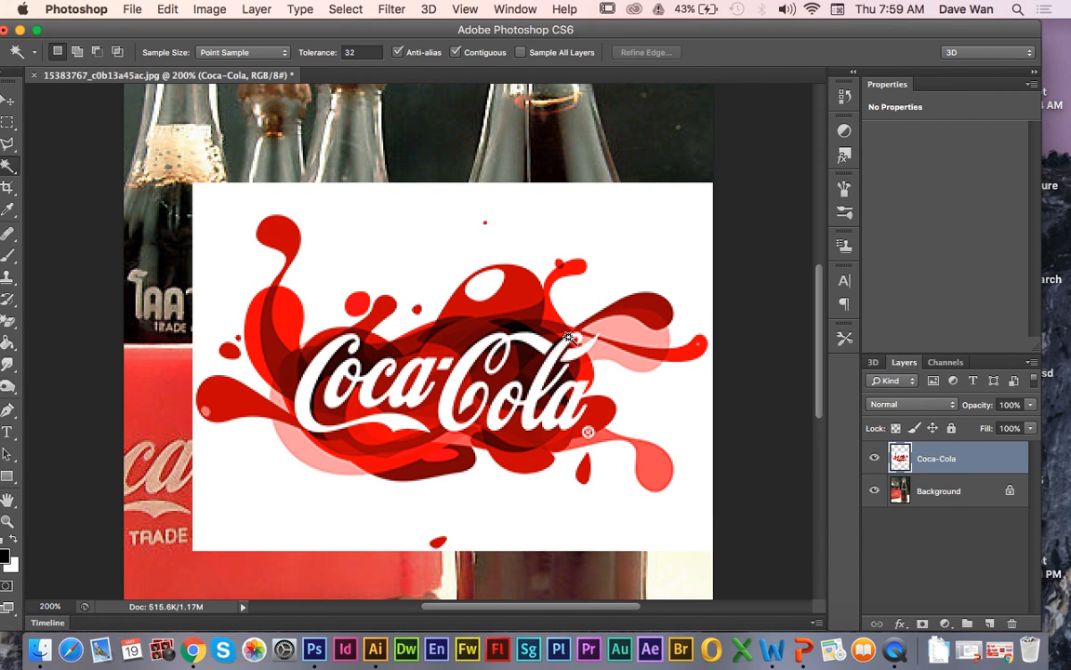
click(375, 237)
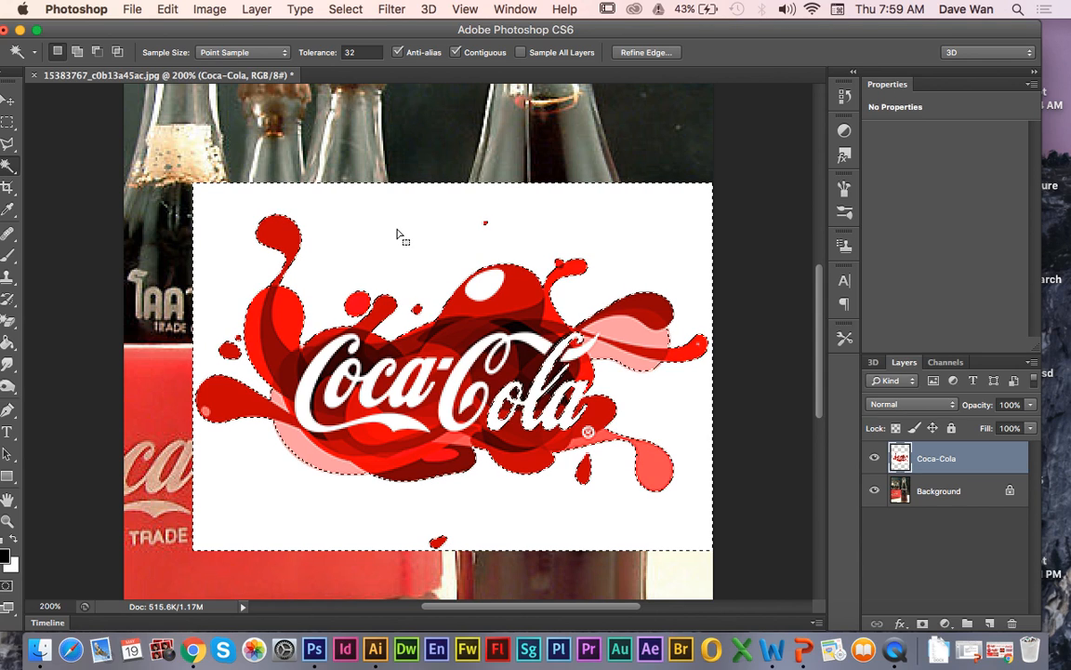
key(super+d)
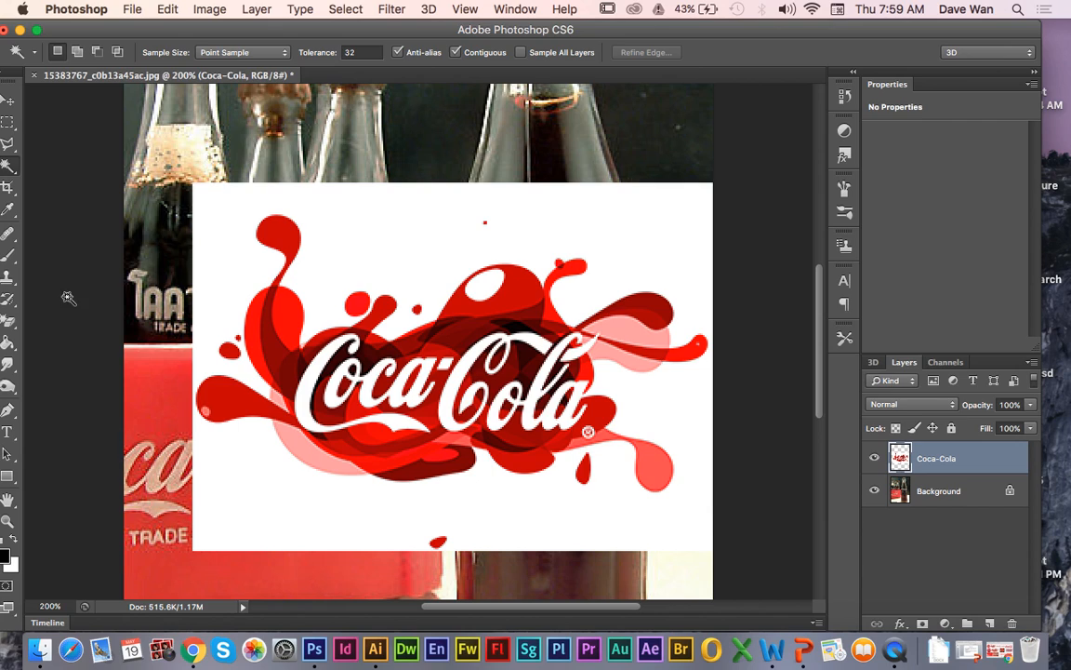
Step: Swap the foreground and background colours and sample the logo's red as the foreground colour with the Eyedropper
click(8, 254)
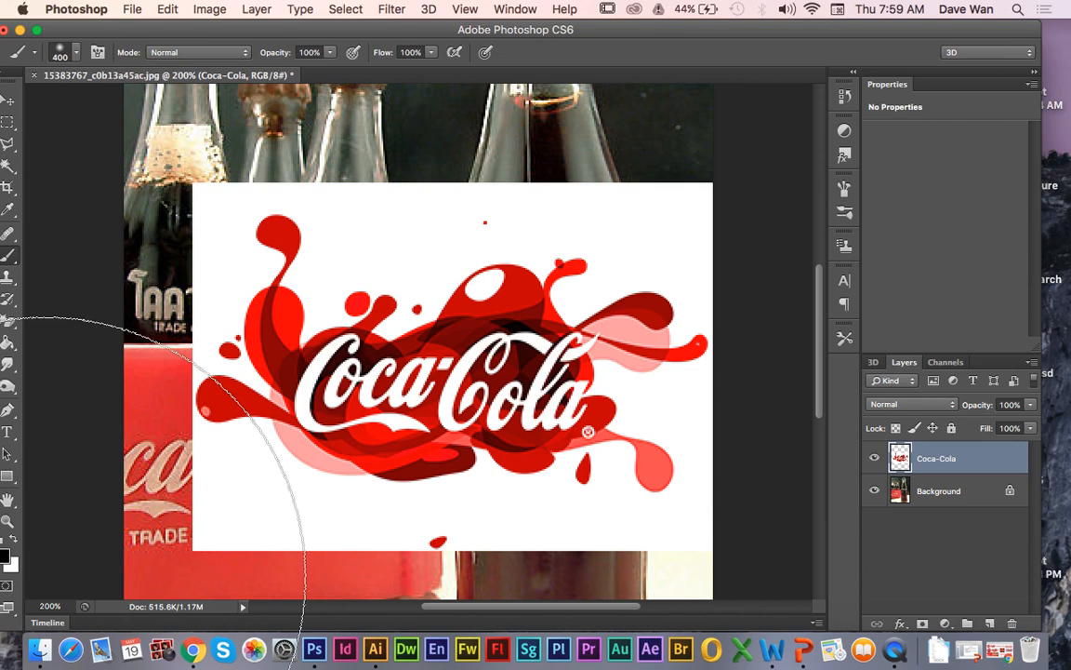
click(7, 523)
click(11, 540)
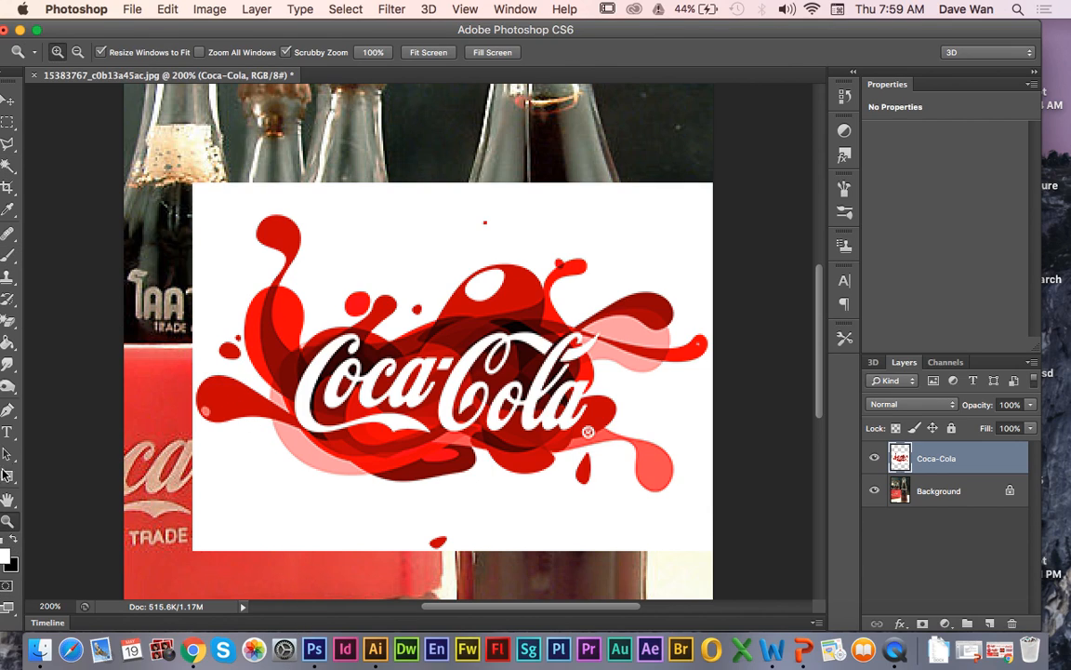
click(5, 210)
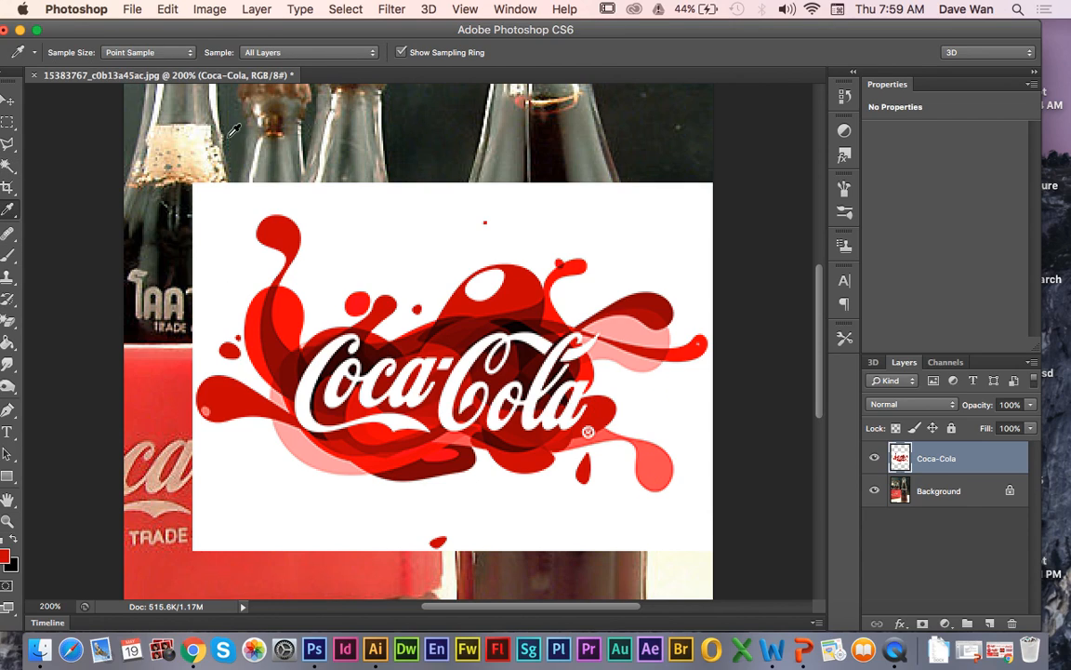
Step: Set up the Brush tool with a 5 px soft round tip
click(7, 254)
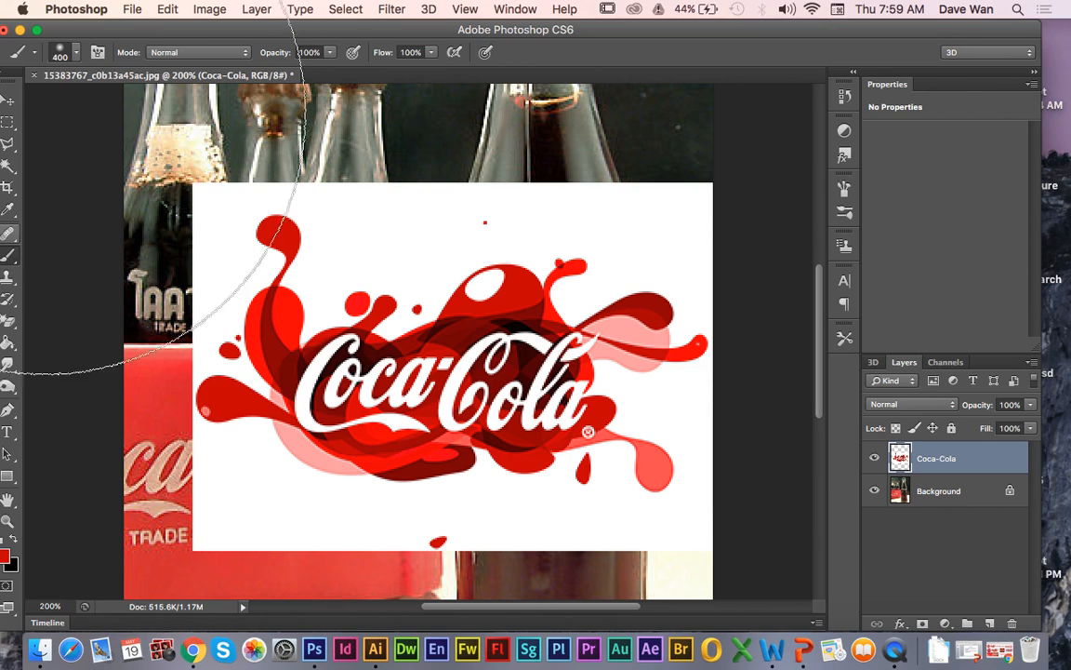
click(77, 53)
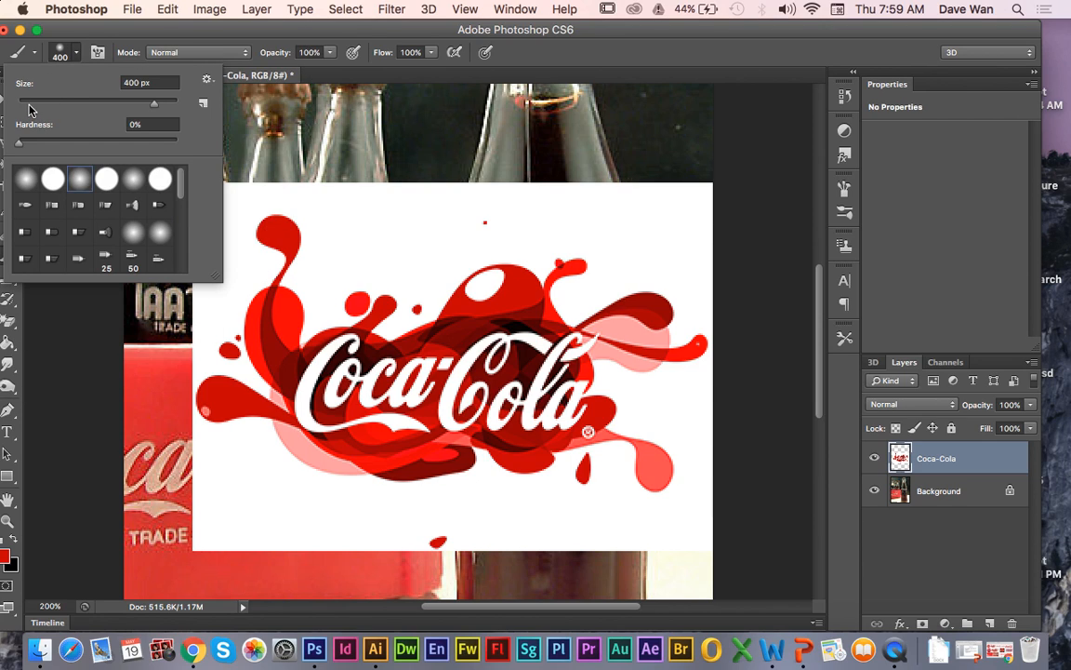
click(32, 102)
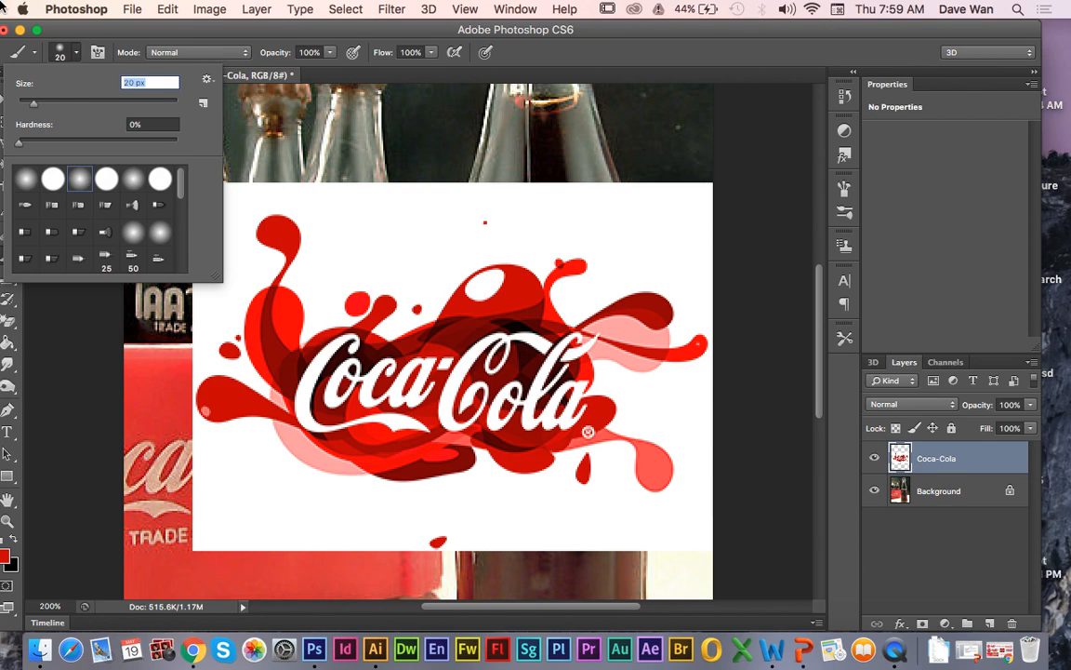
drag(27, 102, 22, 105)
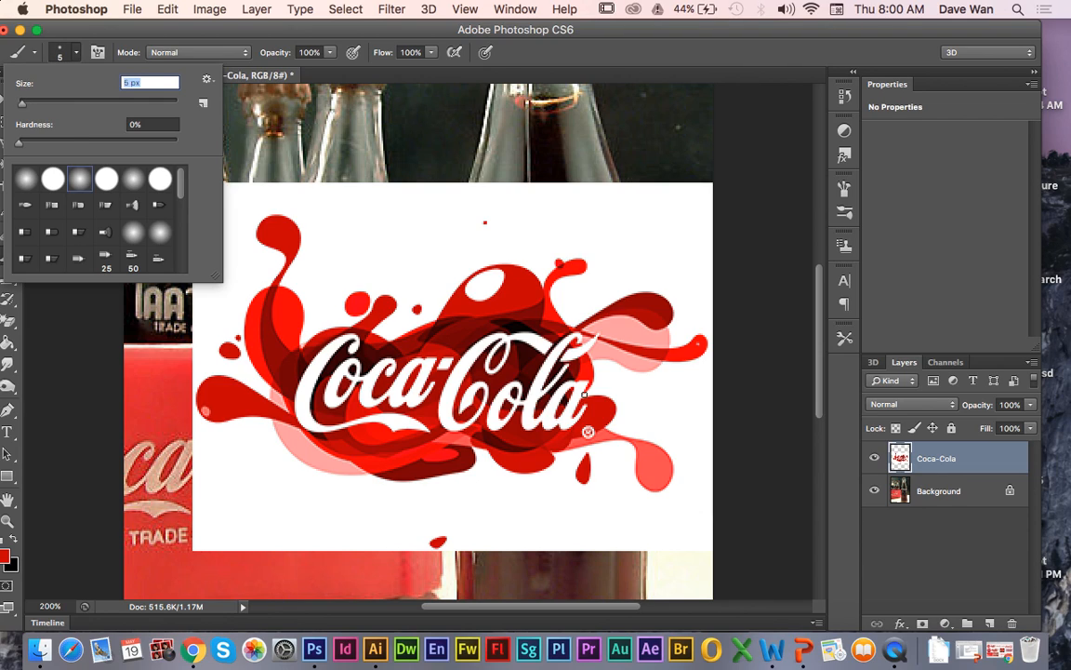
key(Return)
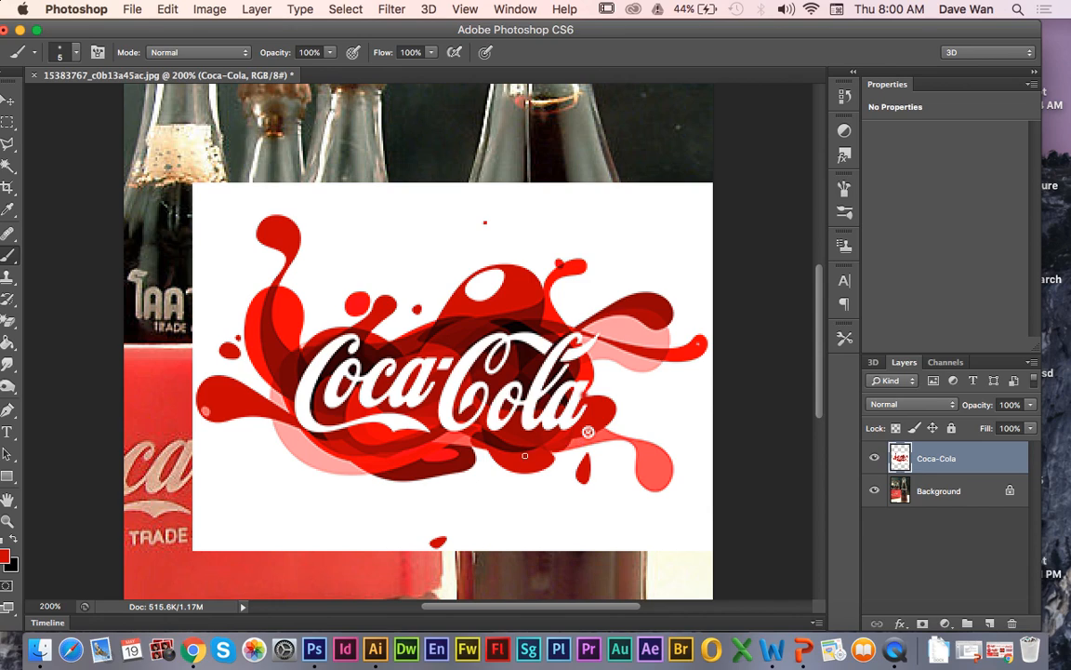
Step: Select the white background around the splash logo with the Magic Wand, delete it and clear the selection
click(9, 167)
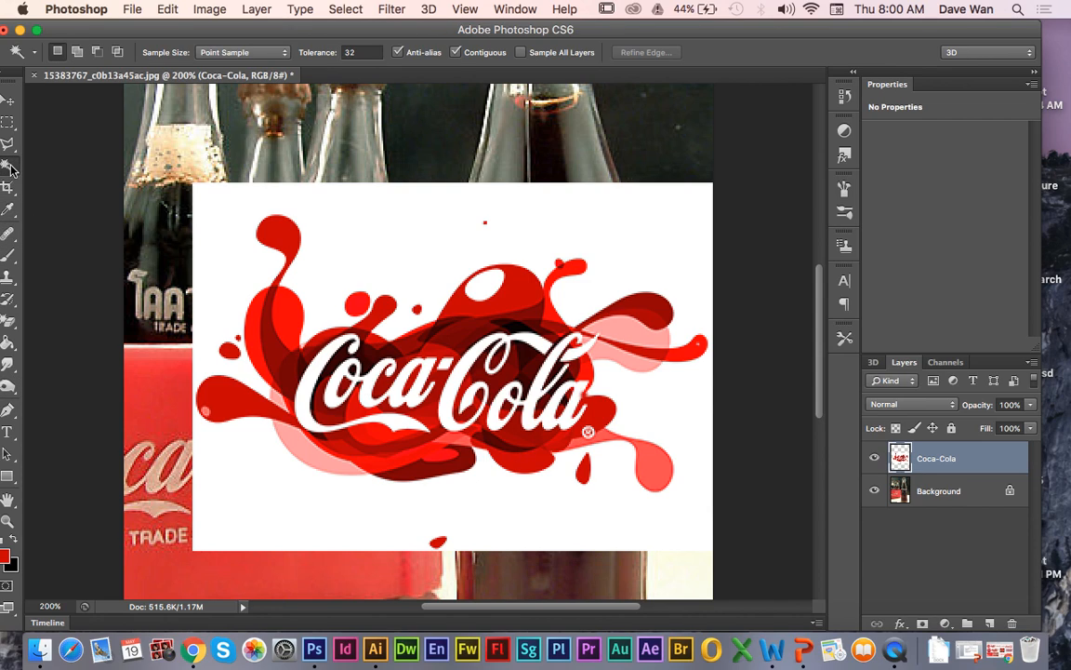
click(419, 232)
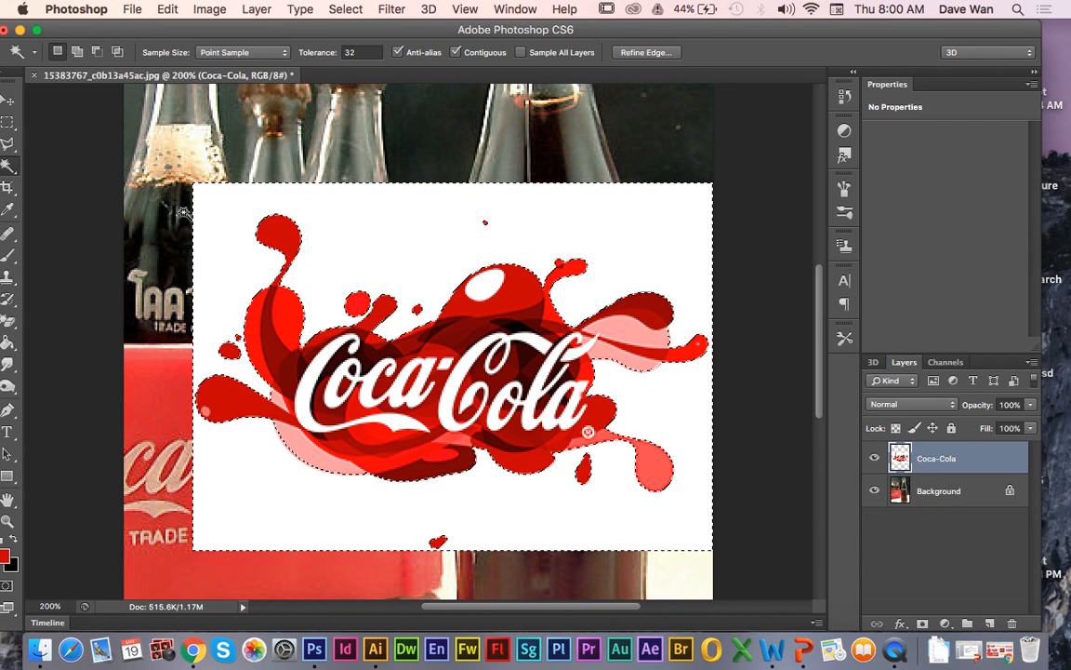
key(Delete)
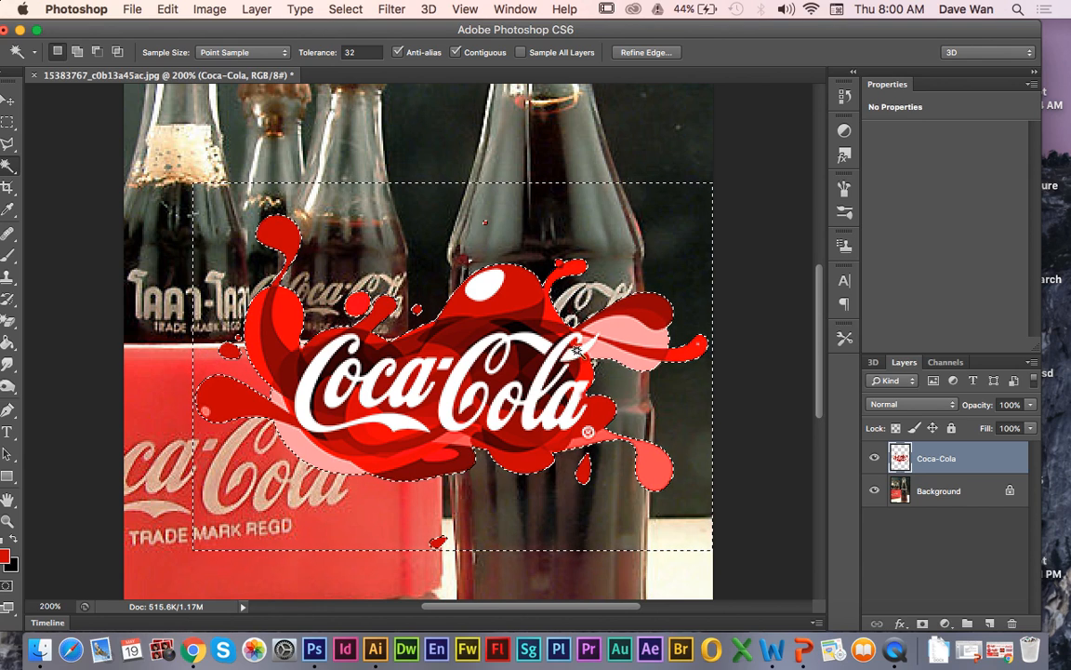
key(super+d)
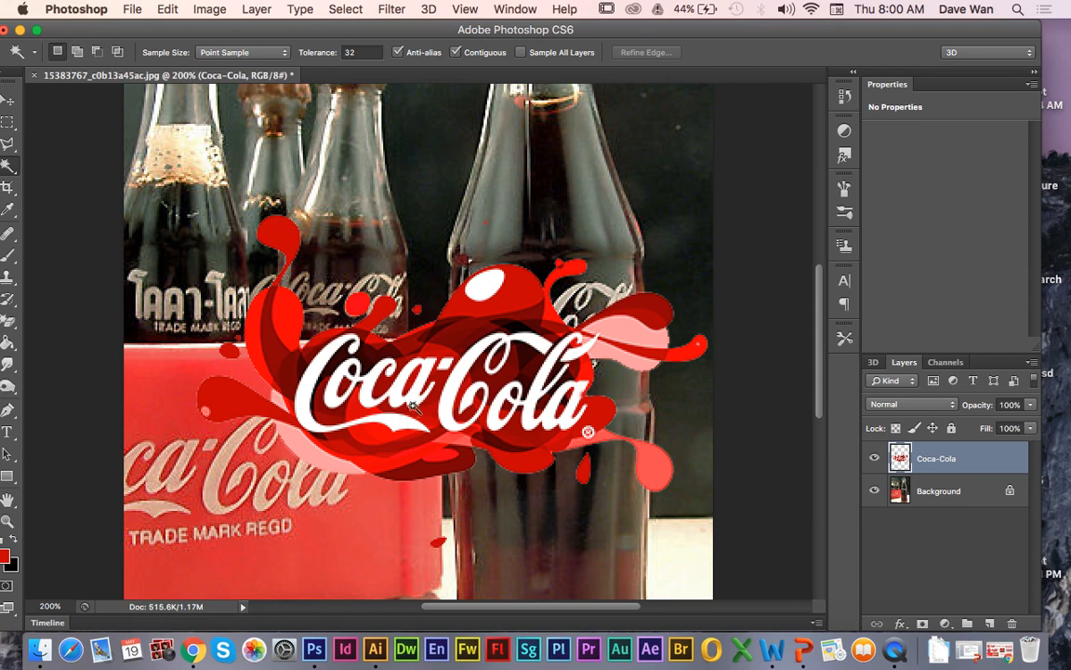
Step: Delete the Coca-Cola splash logo layer from the bottle photo document
click(2, 169)
click(56, 99)
drag(908, 470, 1012, 623)
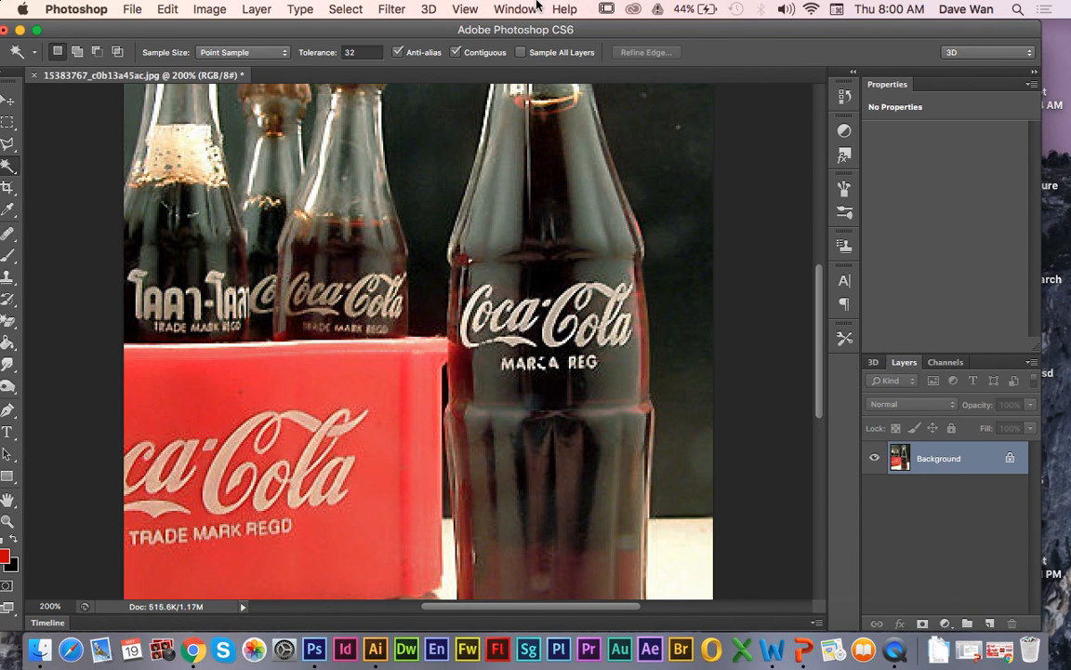
double_click(539, 36)
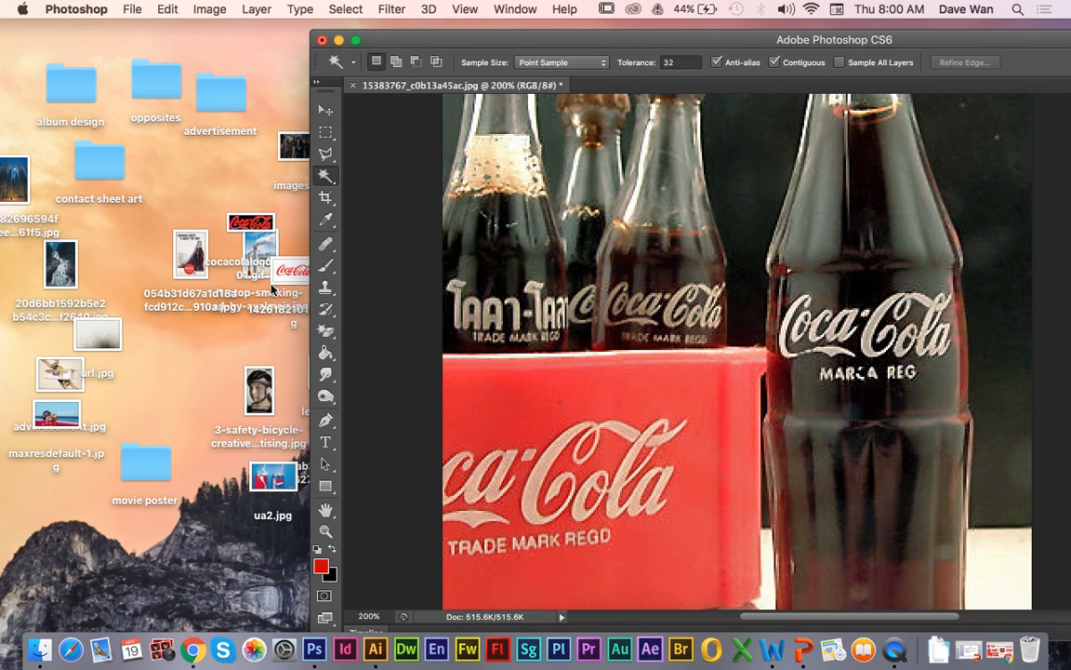
drag(275, 283, 507, 207)
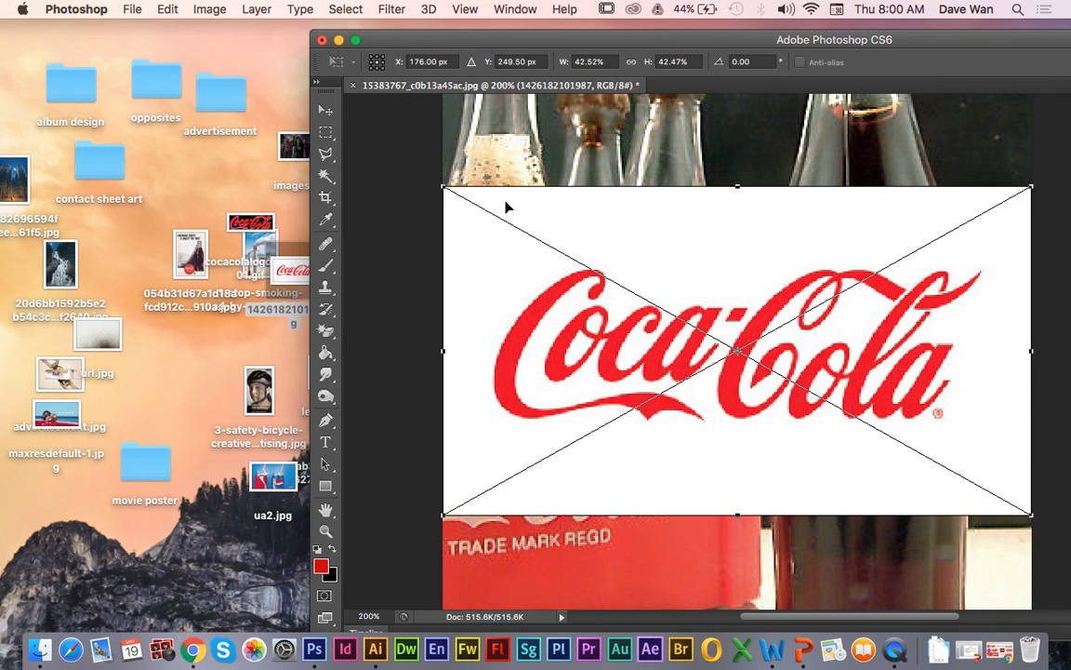
double_click(463, 41)
key(Return)
key(w)
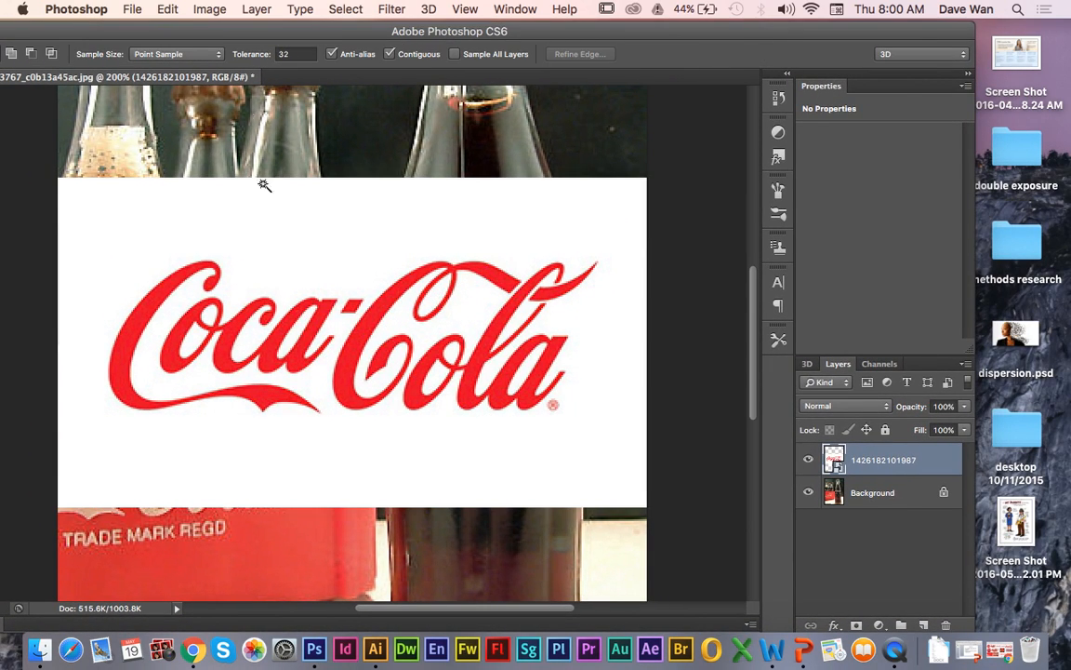
double_click(186, 34)
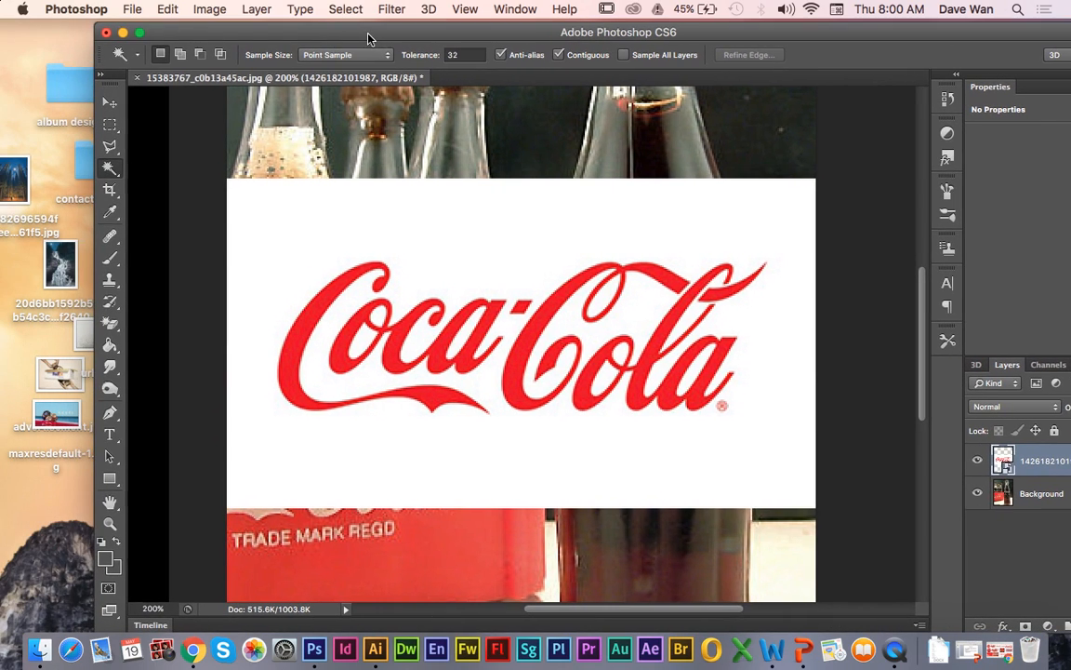
Step: Test the Quick Selection tool on the first letter of the red logo and deselect it again
right_click(110, 168)
click(173, 165)
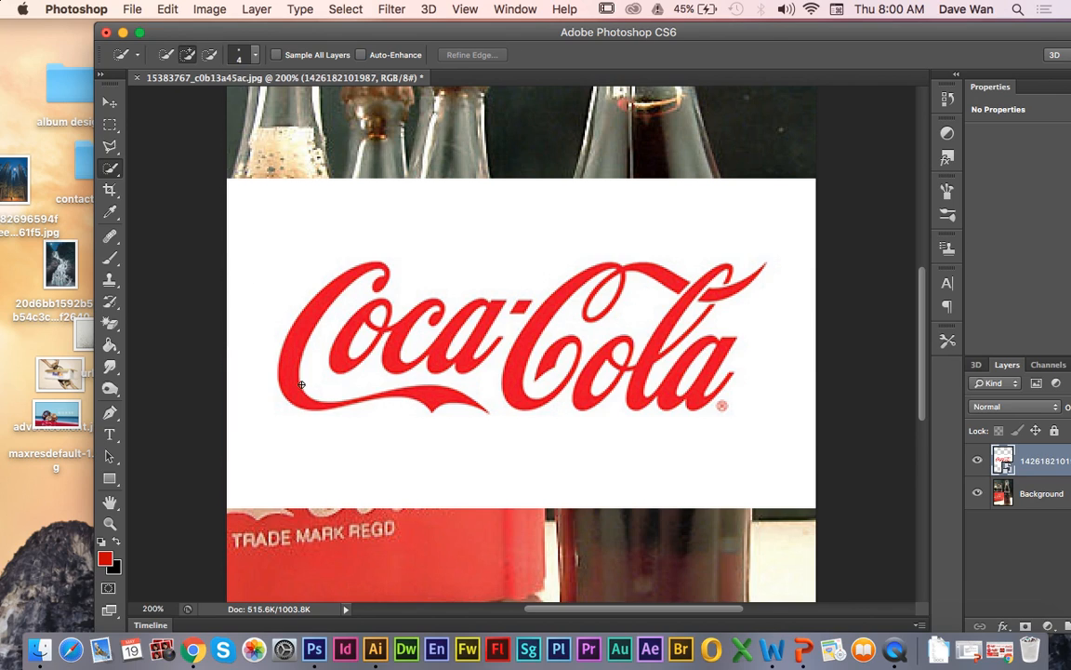
drag(290, 374, 281, 292)
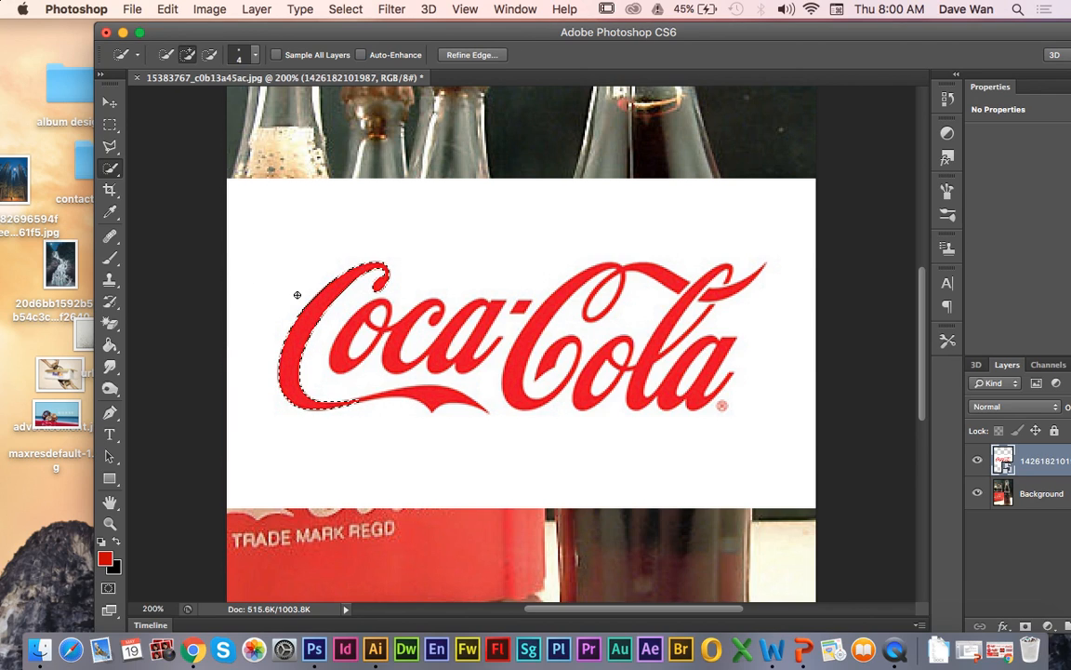
key(super+d)
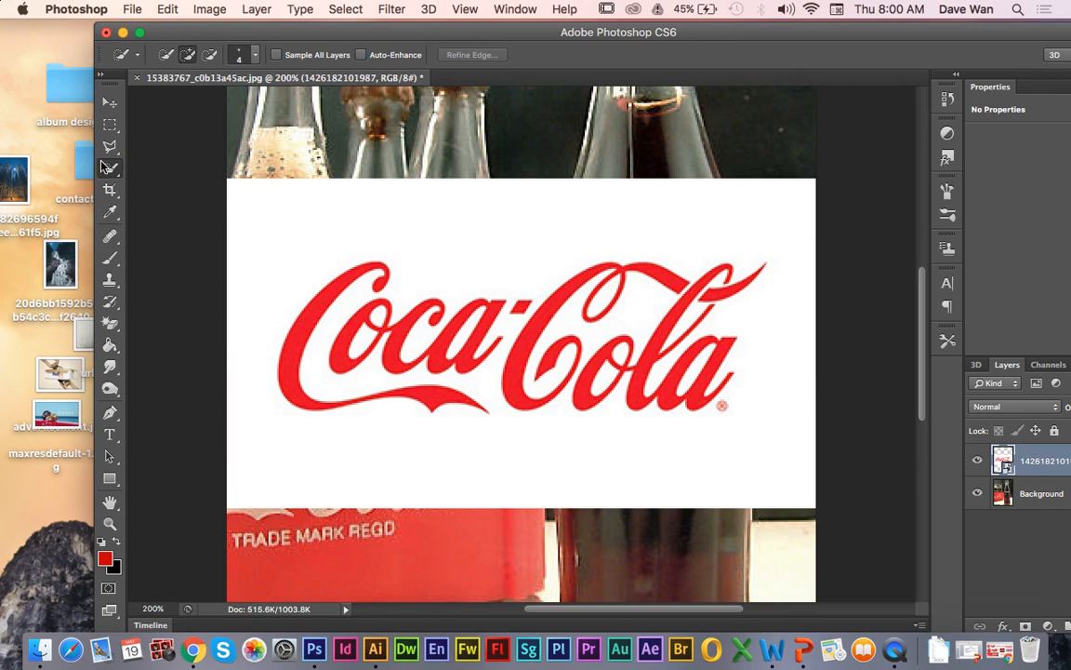
Step: Select the white background around the red logo with the Magic Wand and try to delete it from the smart object
drag(112, 170, 148, 180)
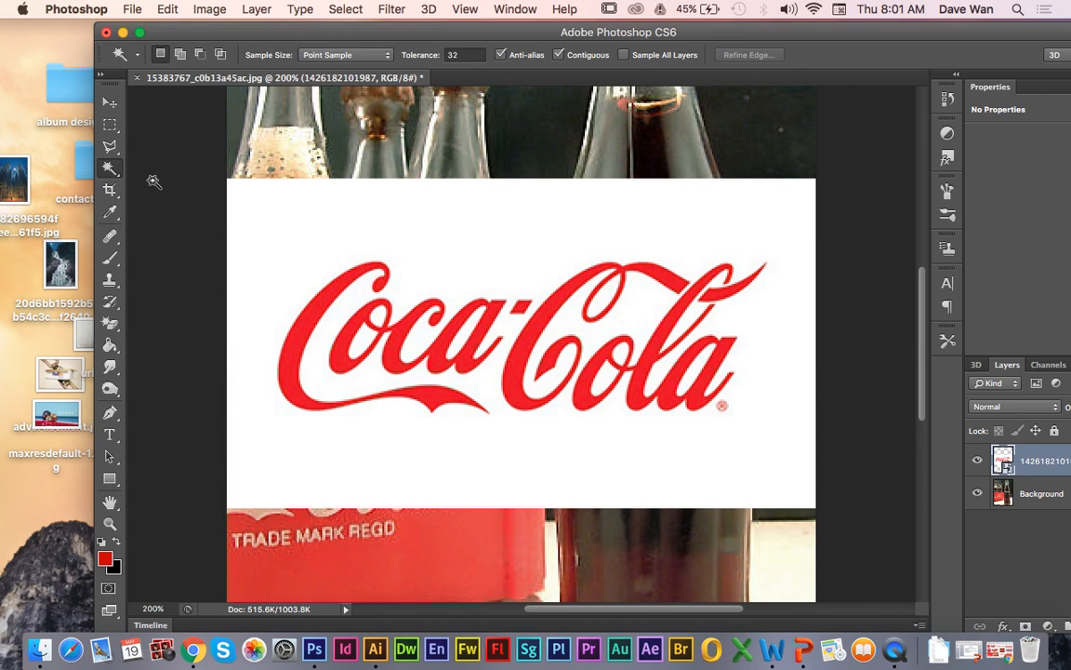
click(294, 232)
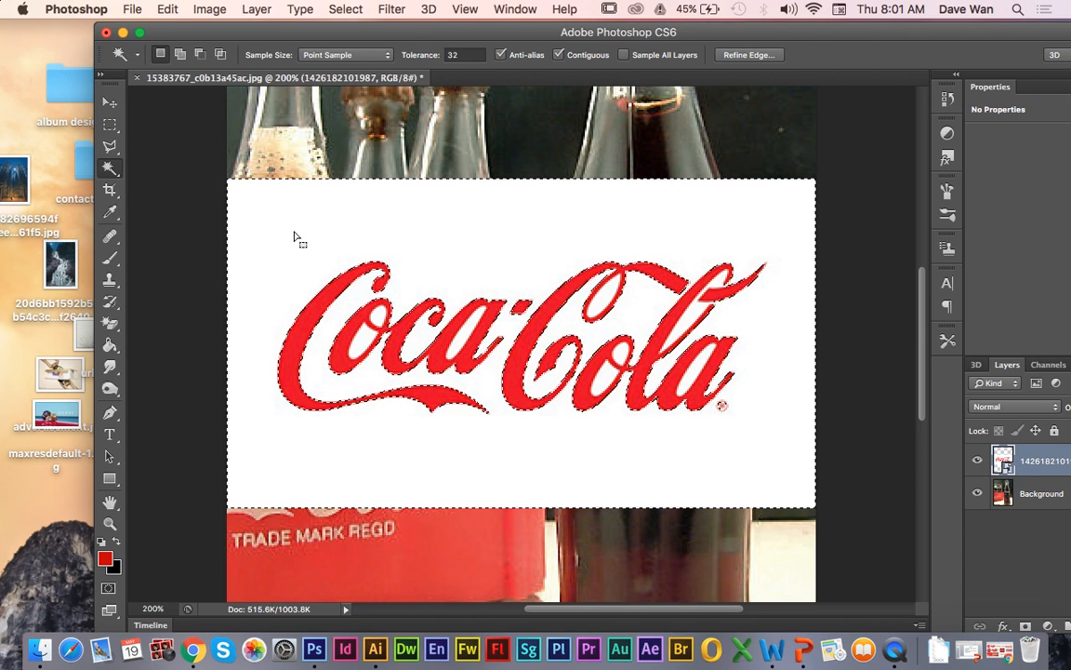
key(Delete)
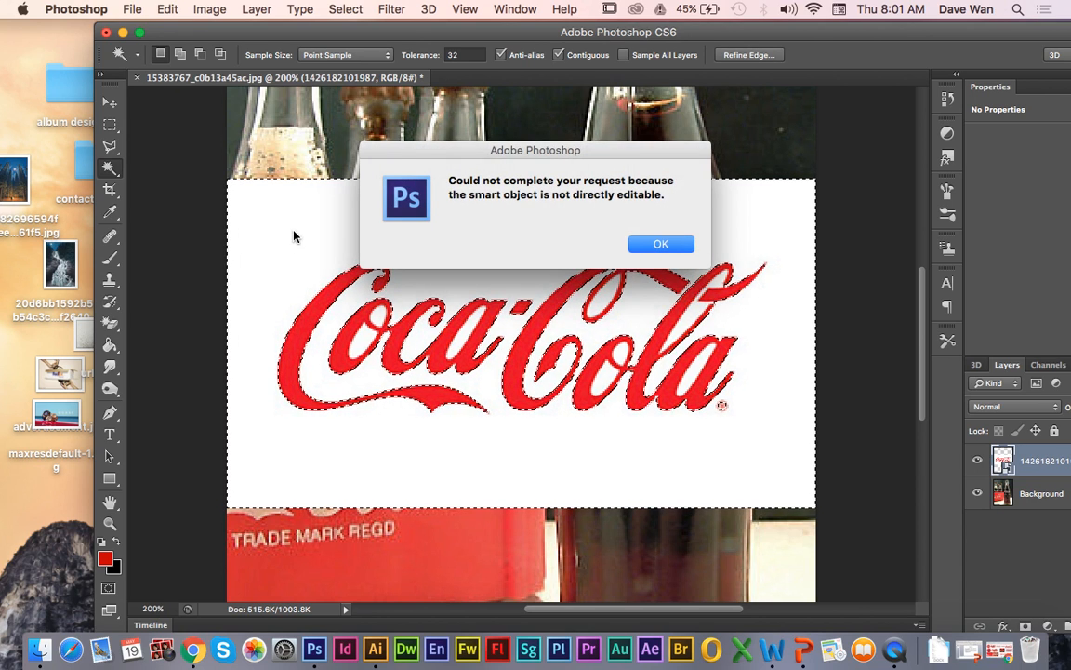
click(660, 245)
Step: Rasterize the red logo's smart object, delete the selected white background and clear the selection
click(110, 258)
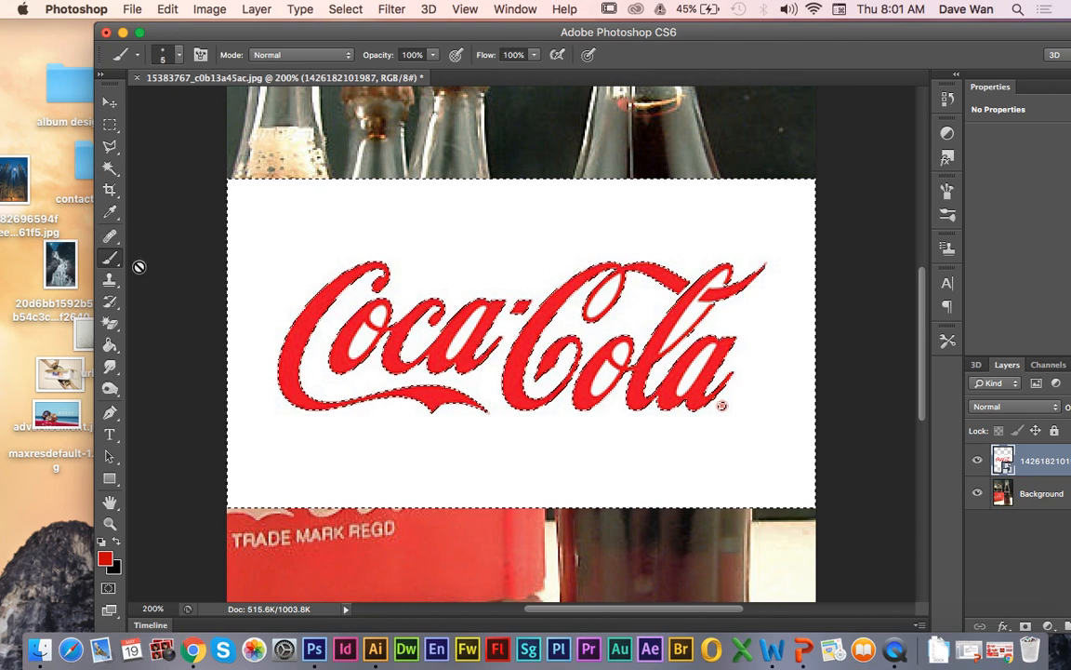
click(289, 269)
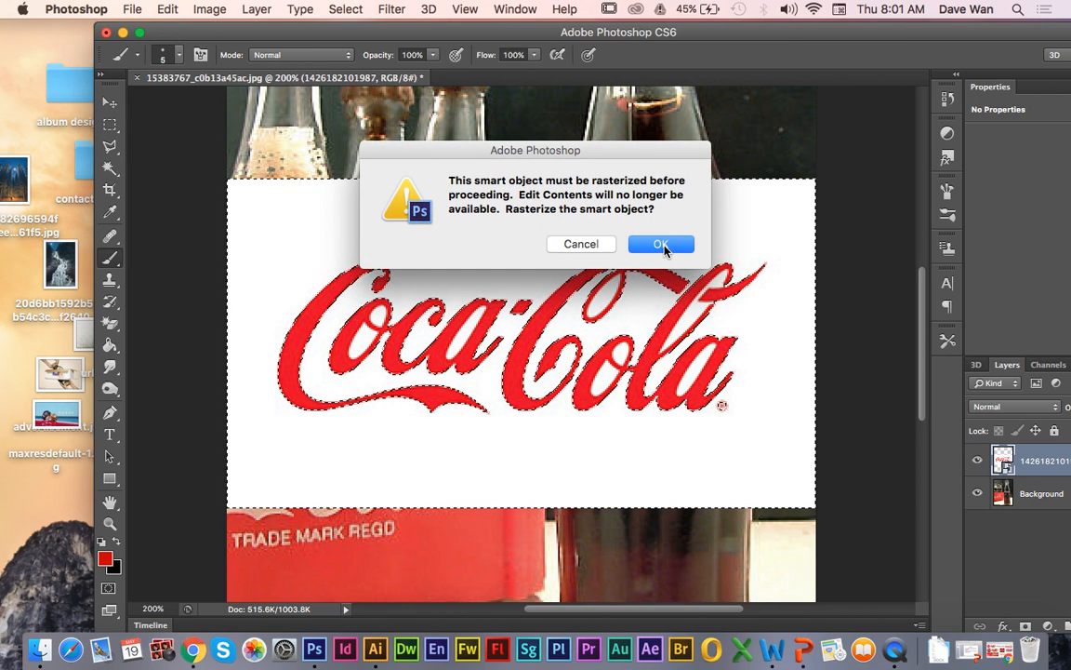
click(661, 244)
key(Delete)
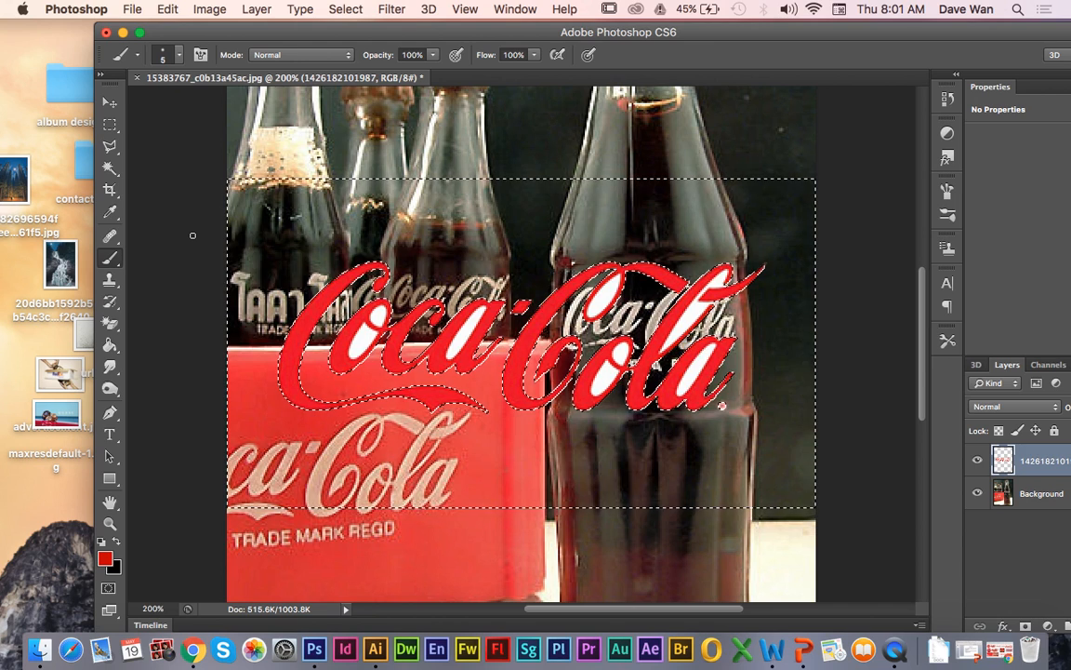
key(super+d)
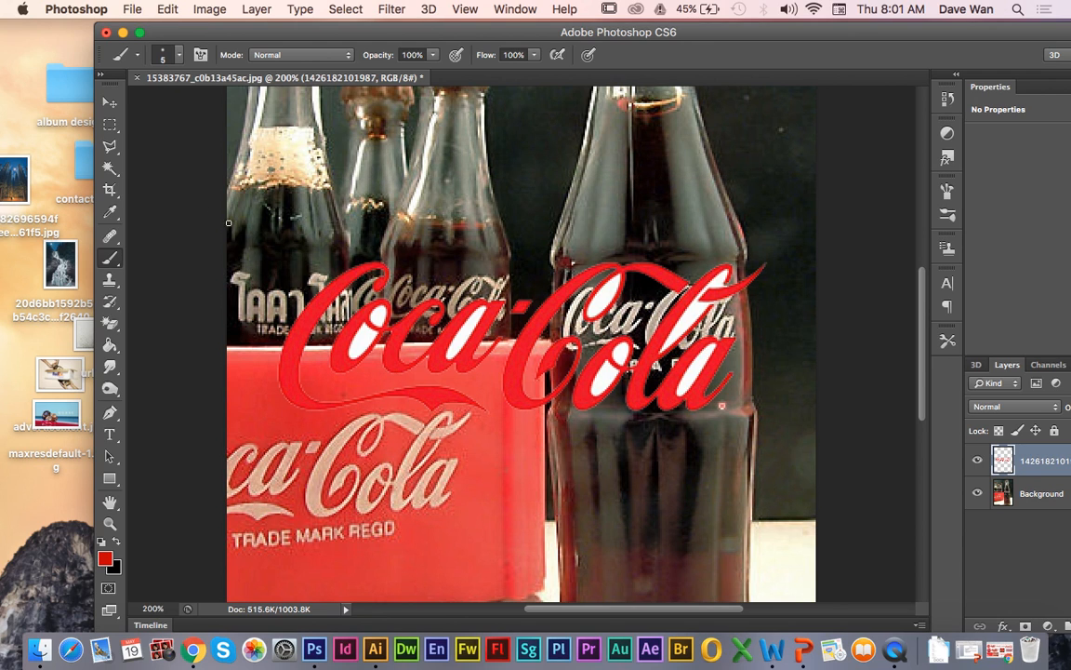
Step: Remove the white areas enclosed by the letters o and a of "Coca" with the Magic Wand
click(110, 168)
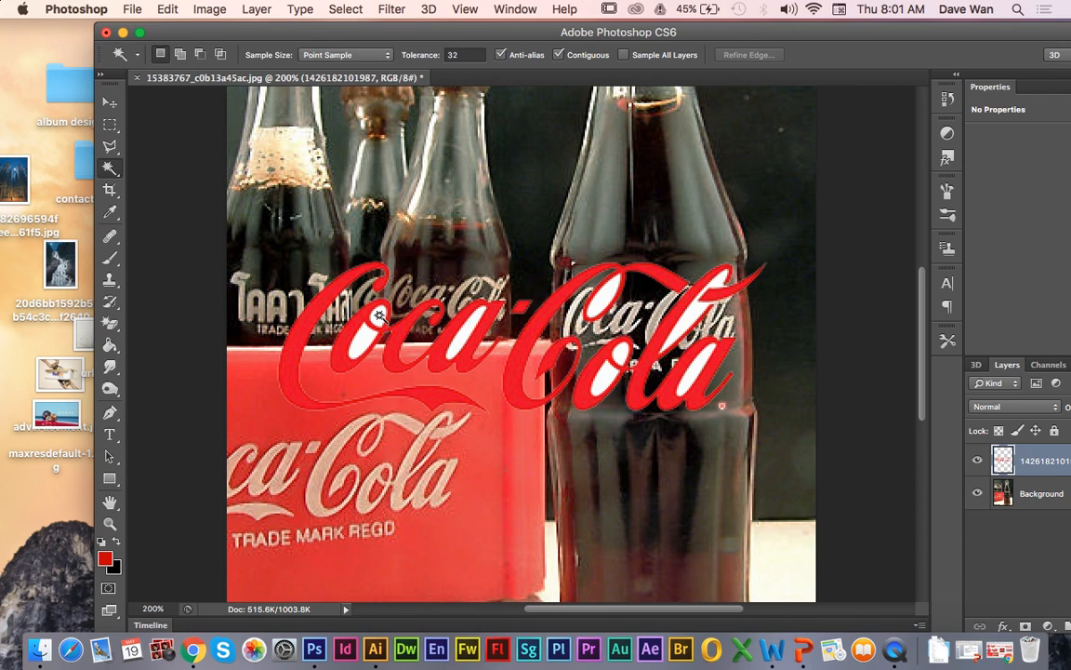
click(370, 352)
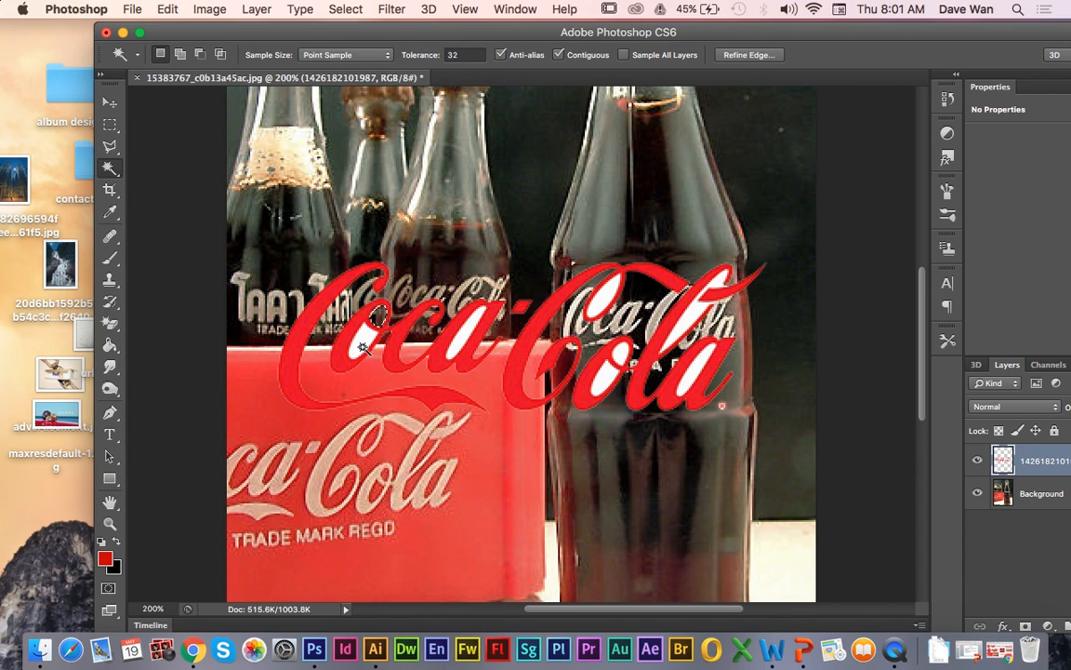
key(Delete)
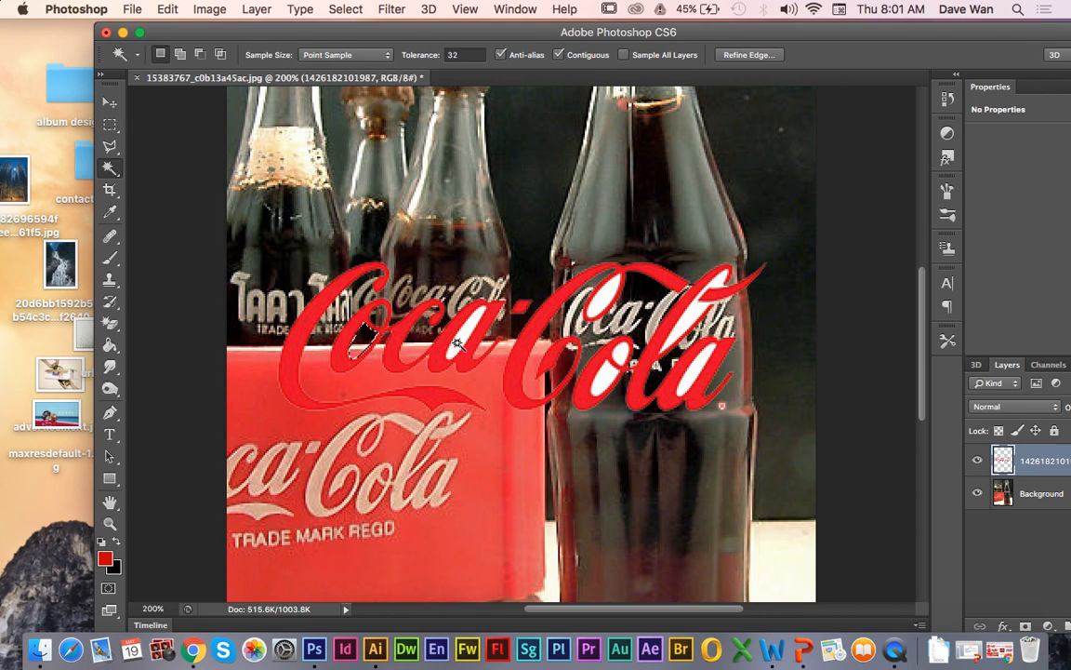
click(462, 346)
key(Delete)
Step: Remove the remaining white areas enclosed by the letters of "Cola" and clear the selection
click(605, 298)
key(Delete)
click(605, 382)
key(Delete)
click(622, 357)
key(Delete)
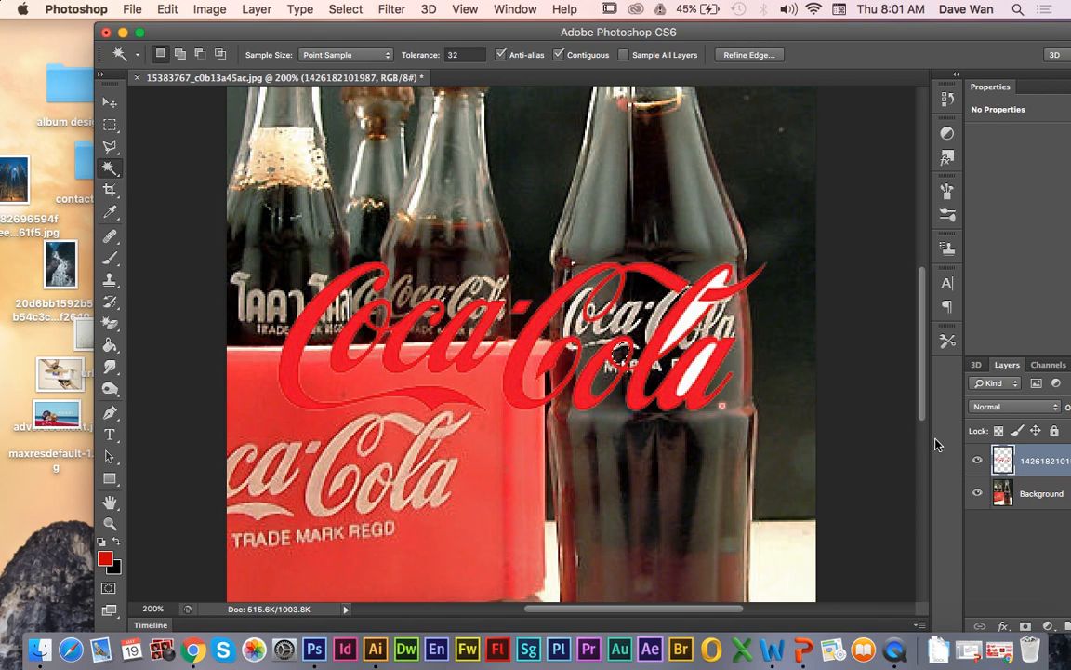
click(694, 319)
key(Delete)
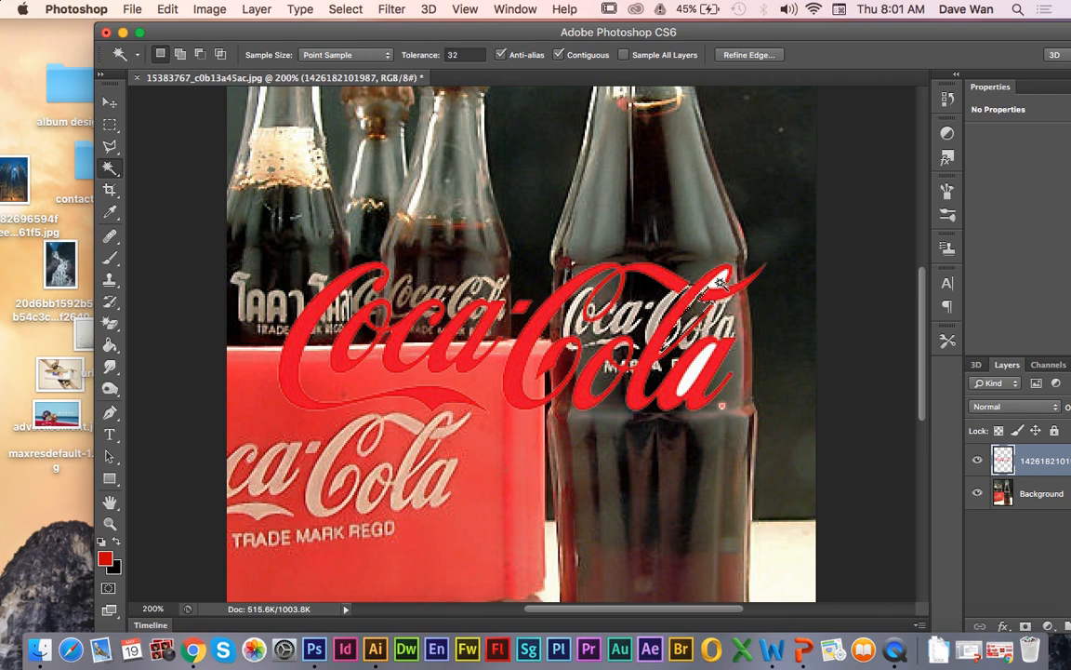
key(Delete)
key(super+d)
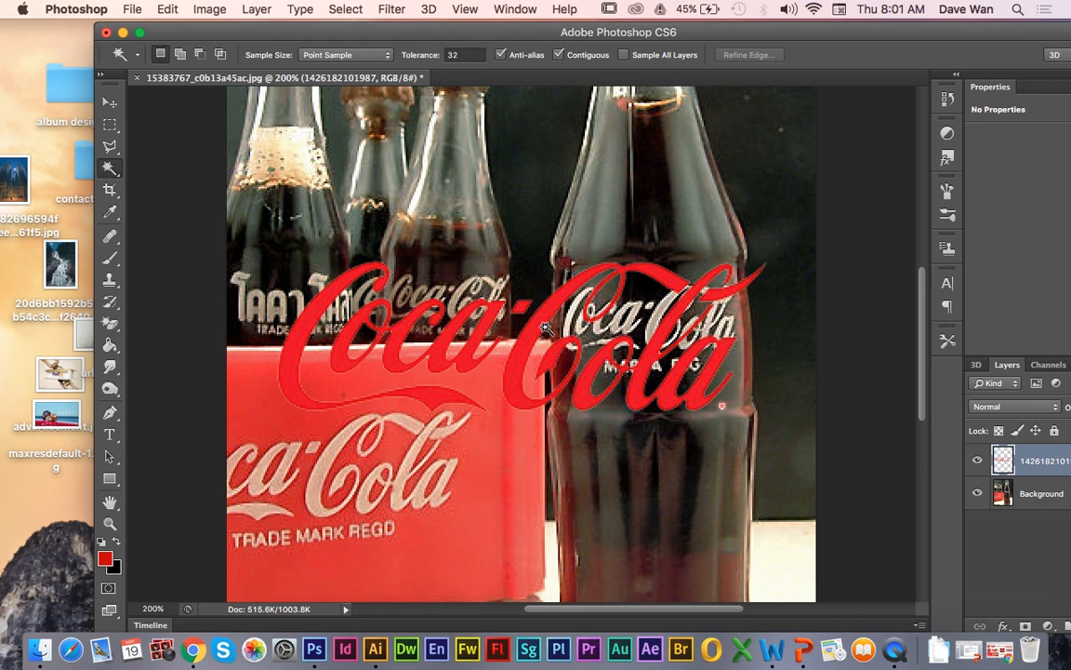
Step: Scale the red logo to about 55% with Free Transform and place it below the red crate, just above the photographer's credit
key(super+t)
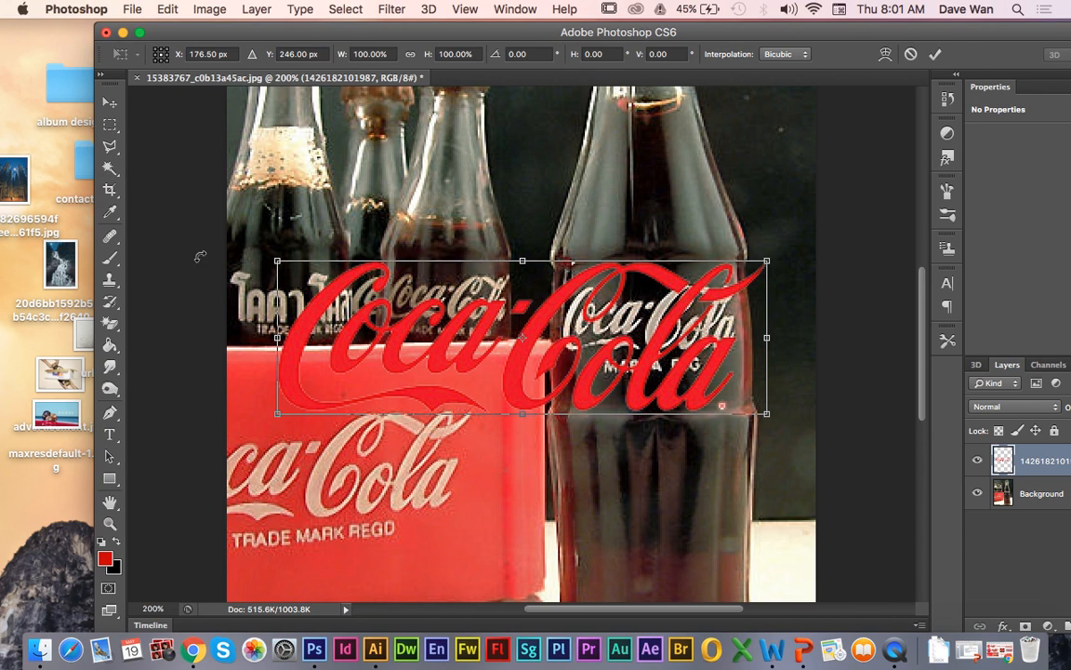
drag(276, 260, 265, 130)
key(super+minus)
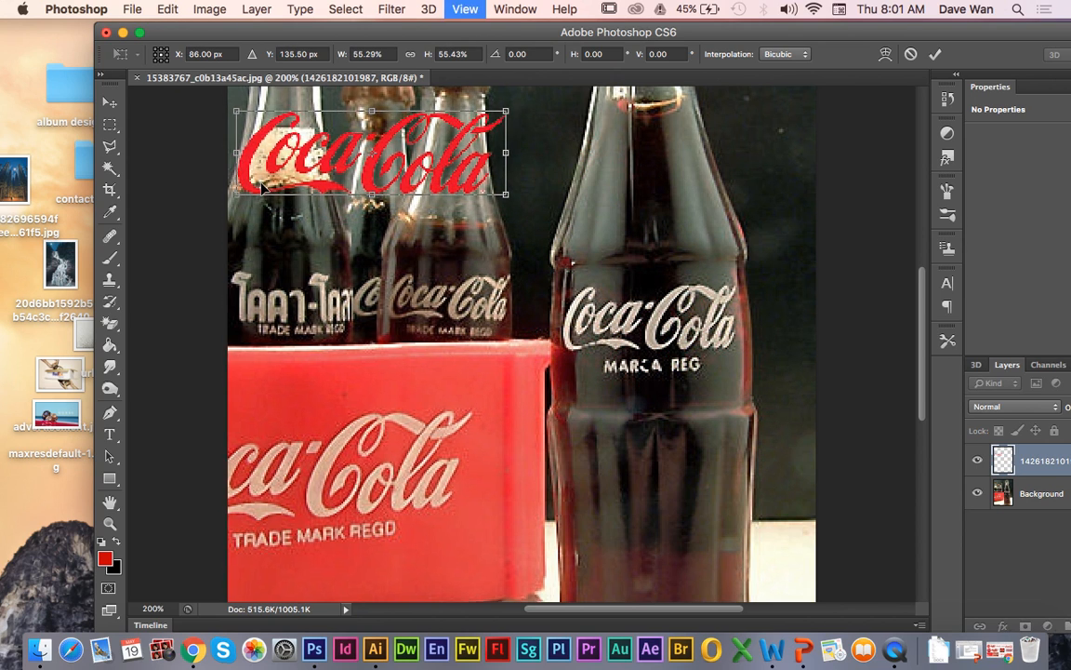
drag(424, 250, 433, 522)
key(Return)
key(w)
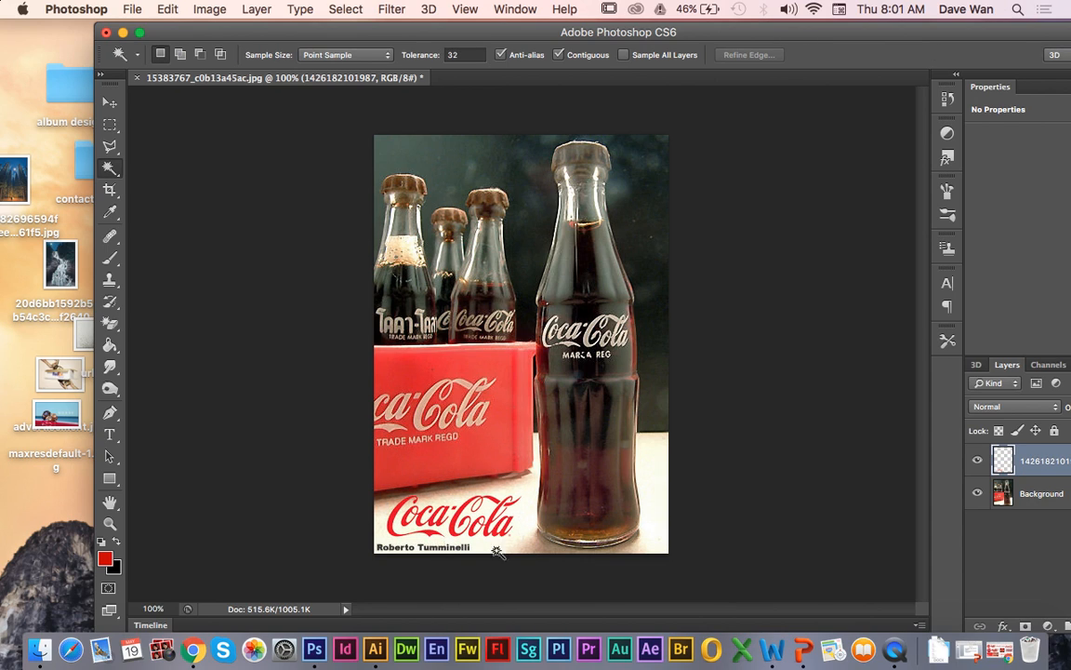